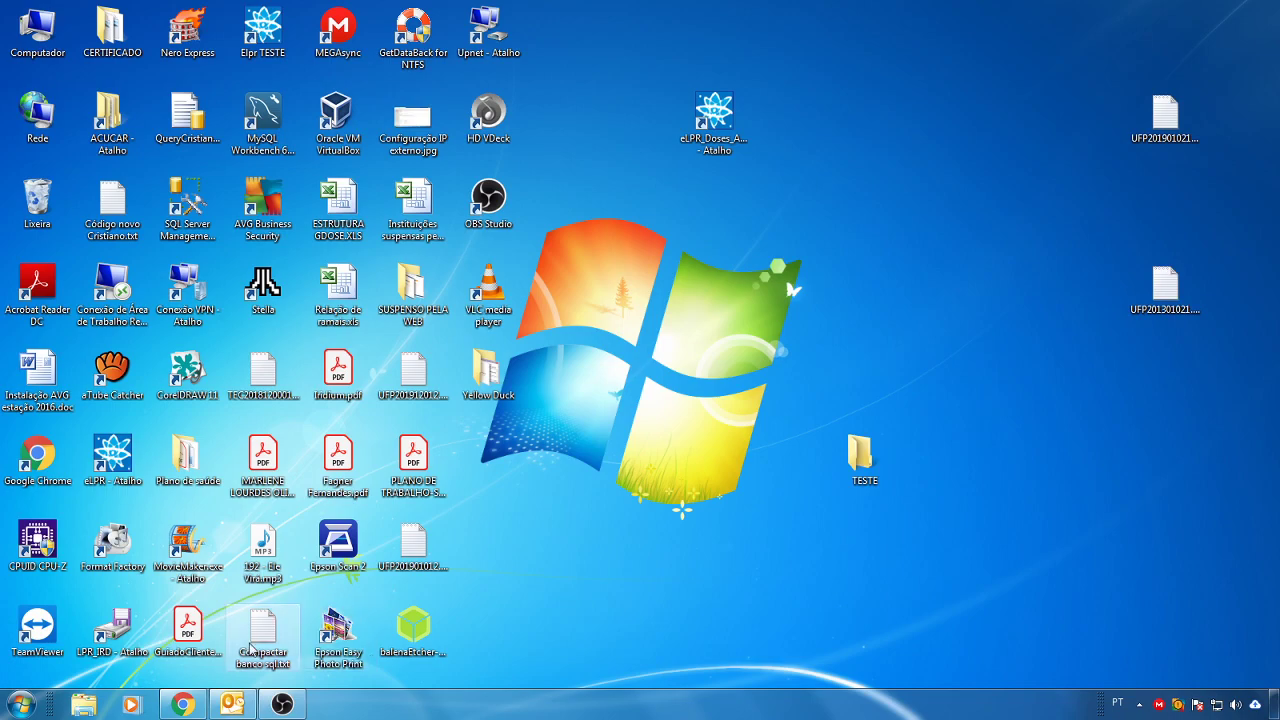
Close the open WhatsApp Web browser window
mouse_move(182, 706)
click(188, 621)
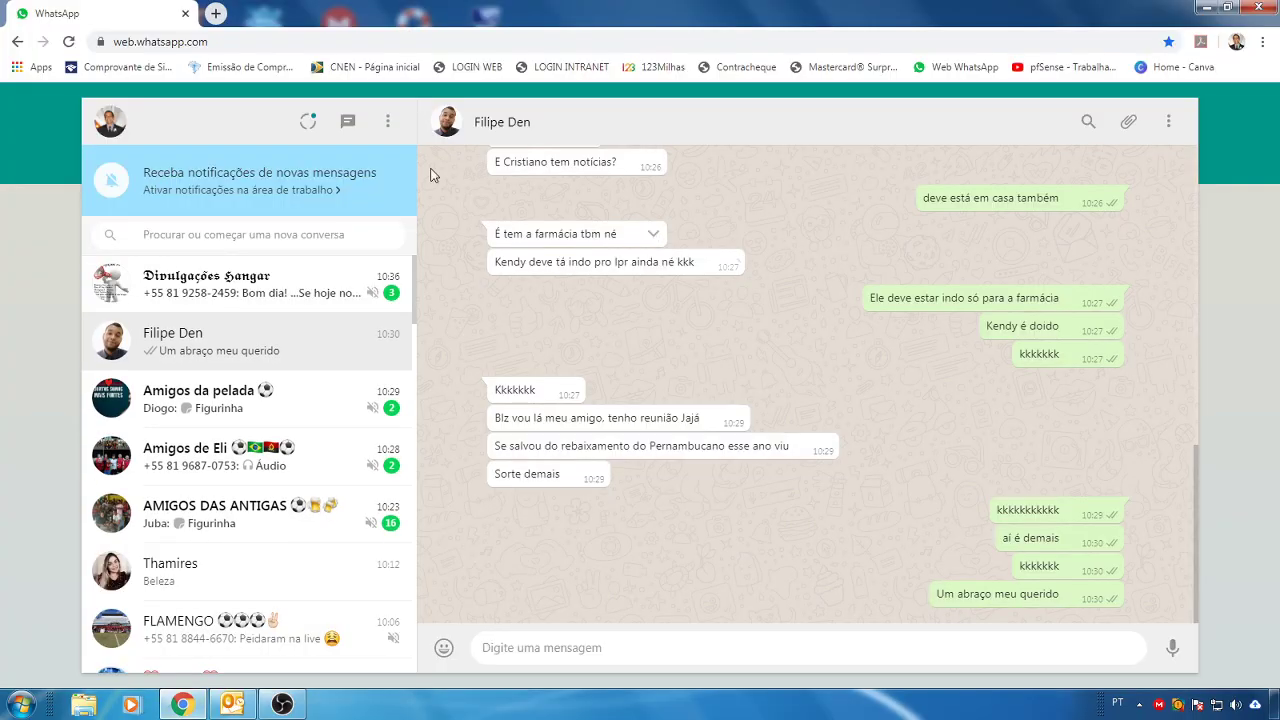
click(1258, 7)
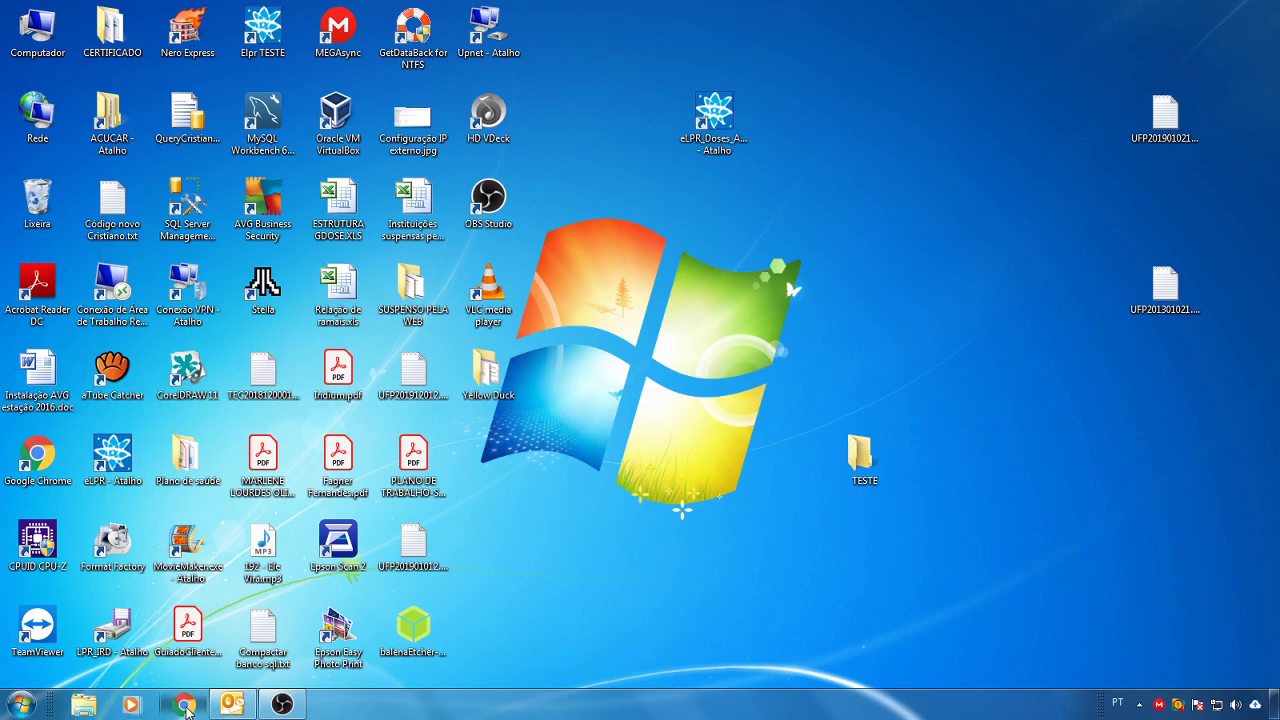
Open a new Chrome window and search Google for "download yellow duck"
click(184, 706)
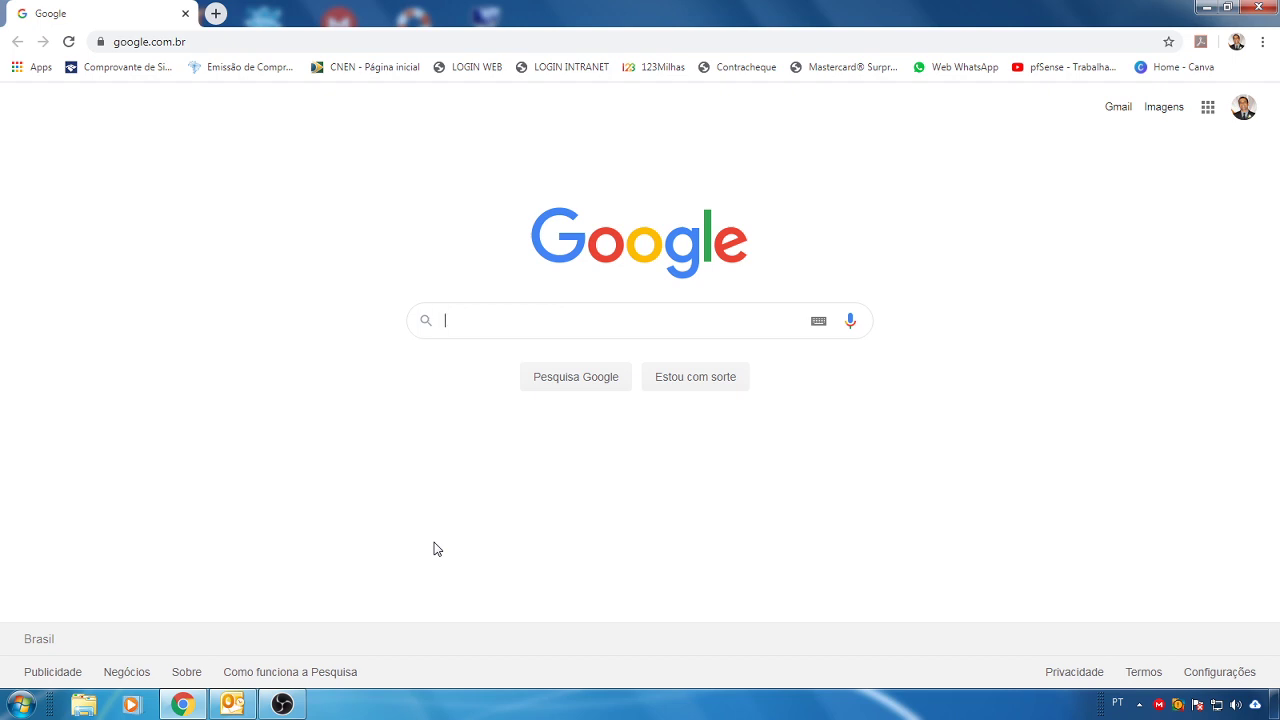
text(do)
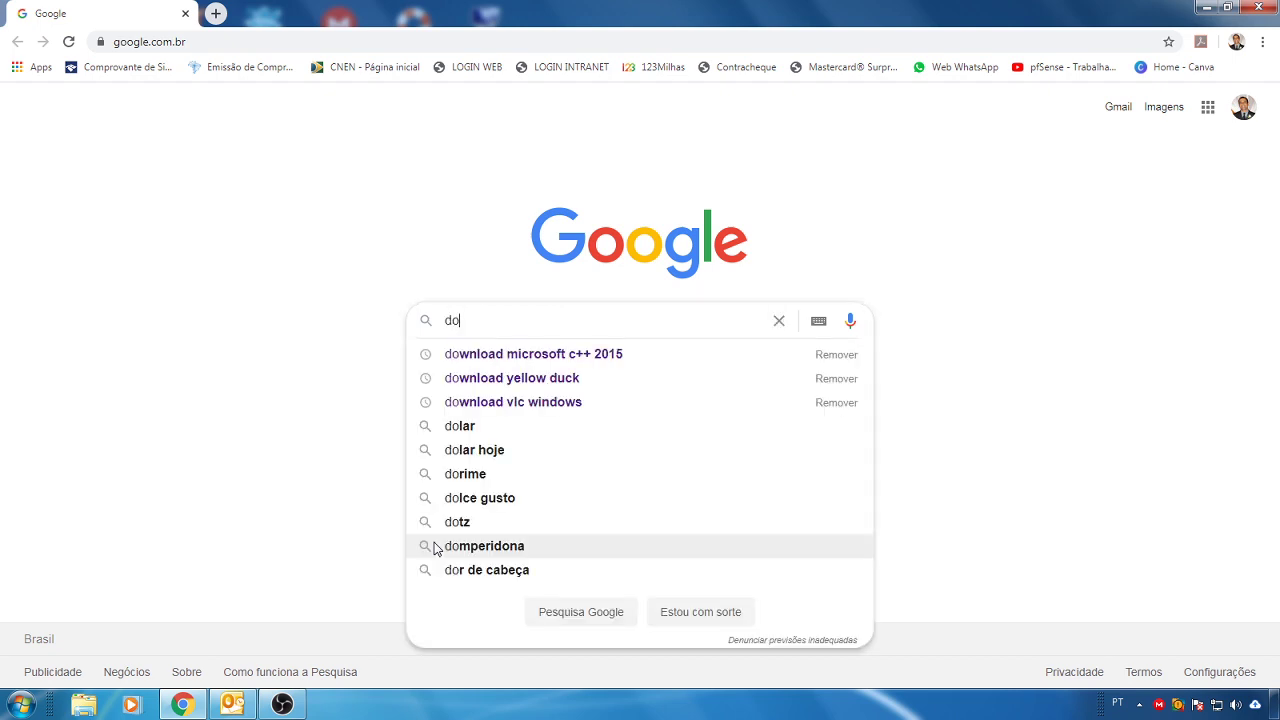
key(Up)
key(Down)
key(Up)
key(Up)
key(Up)
key(Up)
key(Up)
key(Up)
key(Up)
key(Up)
key(Up)
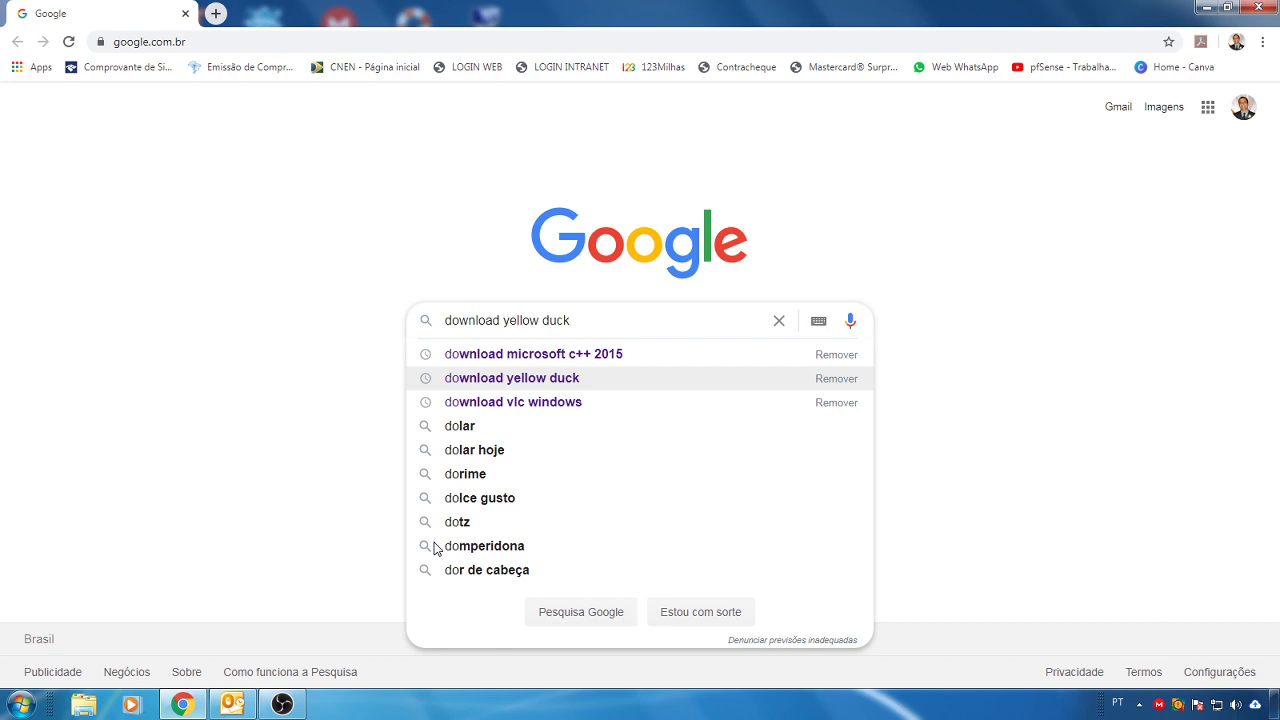
key(Return)
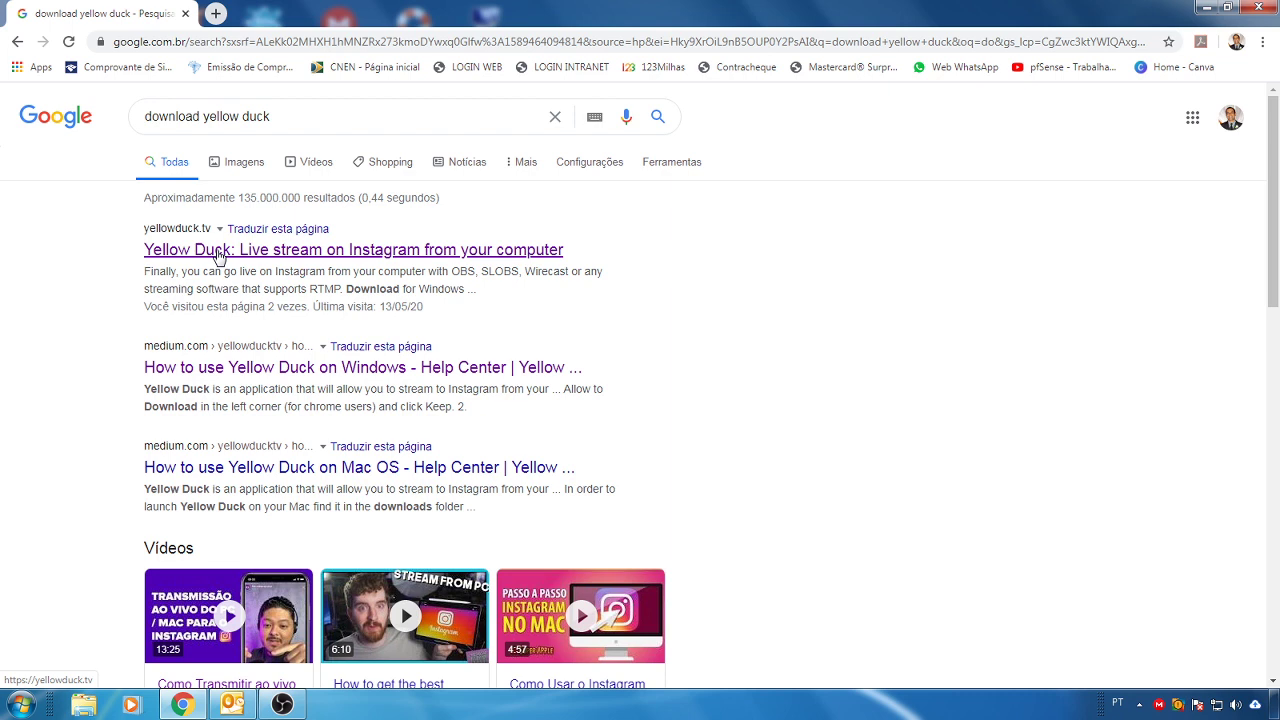
Open the yellowduck.tv site from the search results, dismiss the translation prompt and bring the download options into view
click(290, 251)
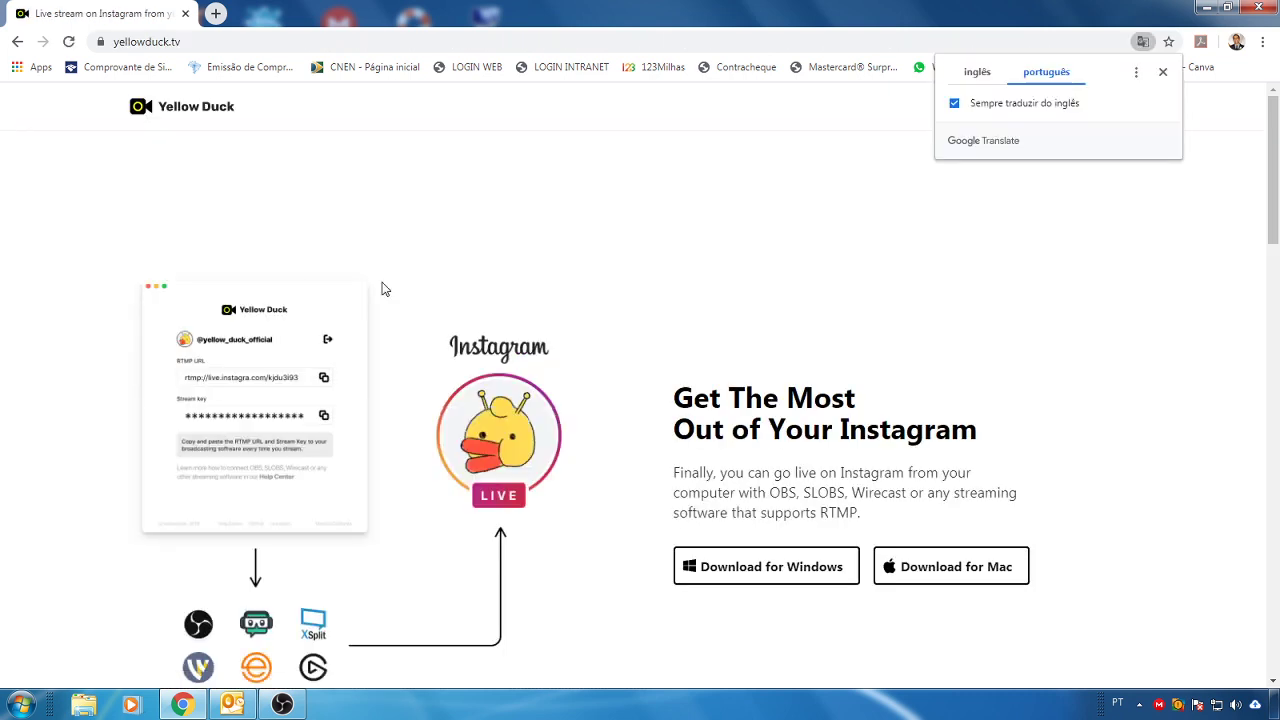
click(1162, 72)
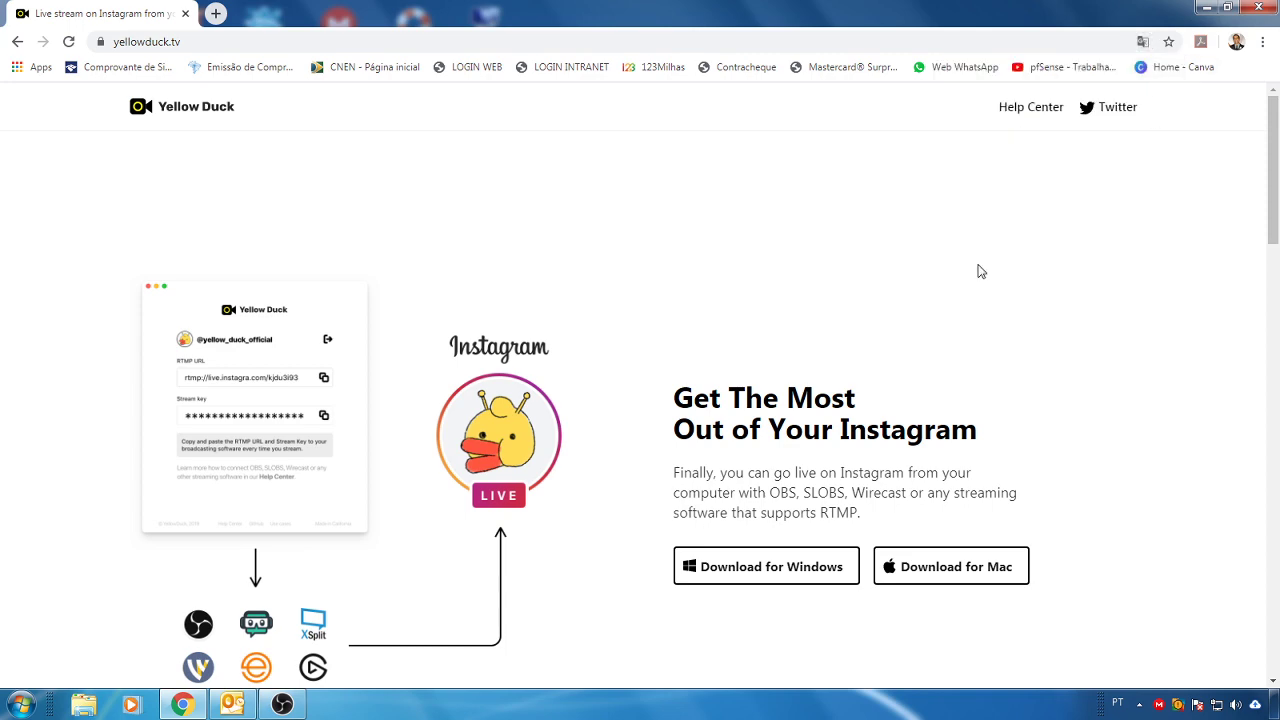
scroll(848, 265, down, 1)
scroll(848, 265, down, 2)
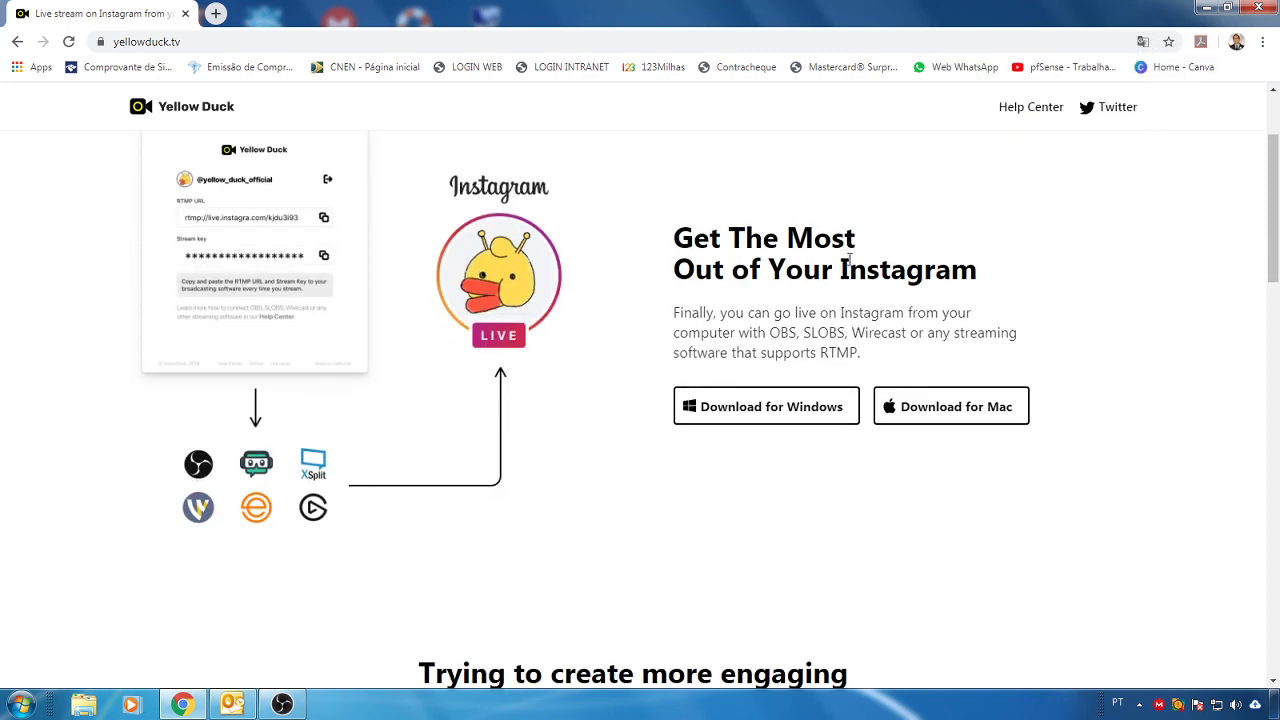
scroll(848, 265, down, 1)
scroll(848, 265, up, 4)
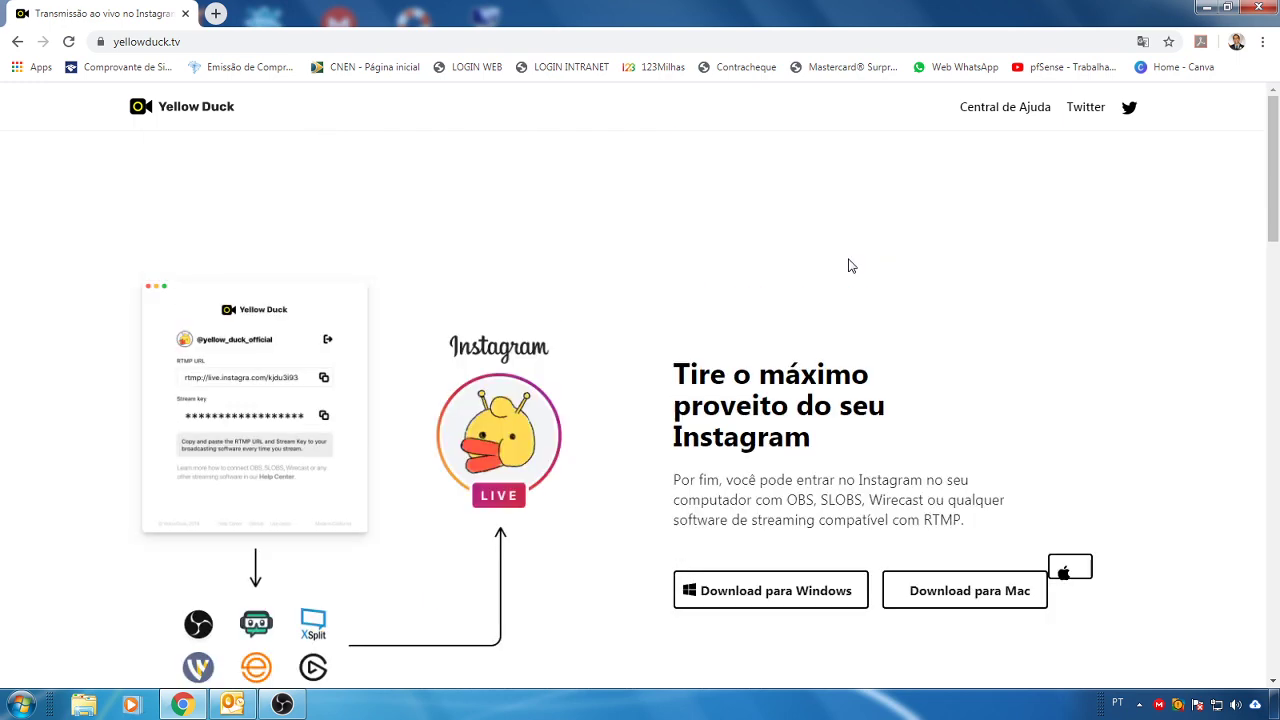
scroll(848, 265, down, 2)
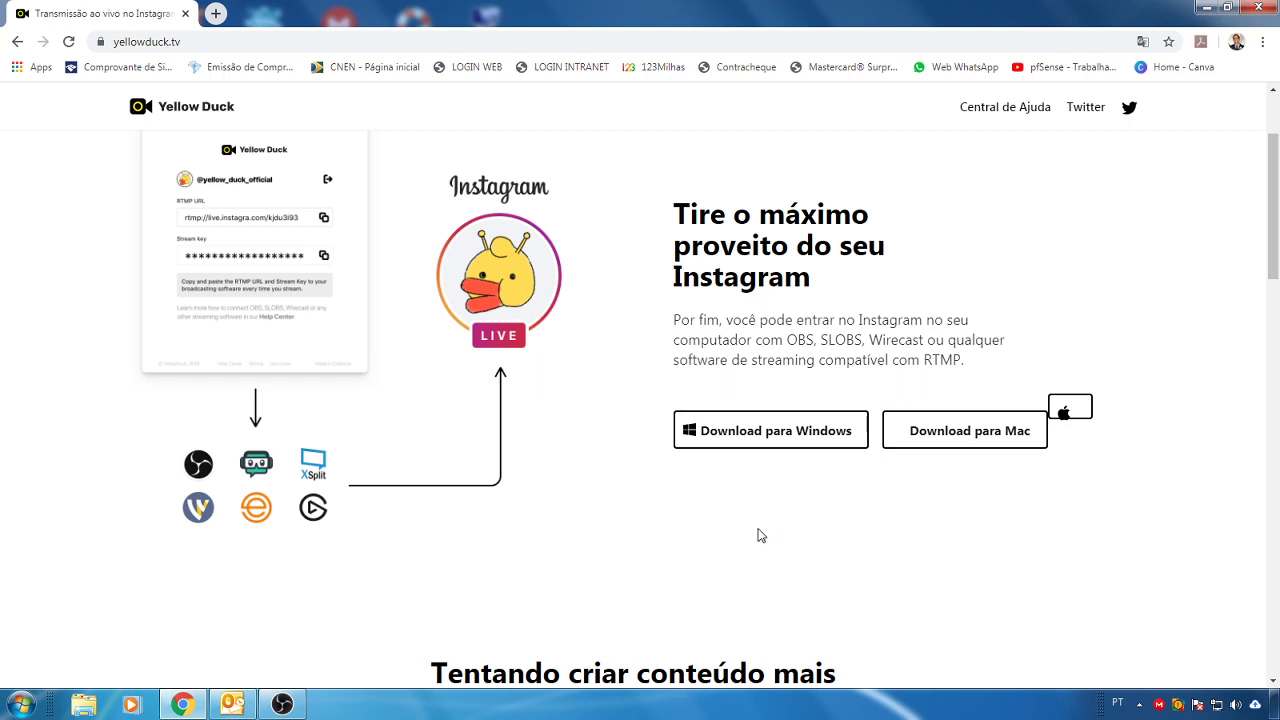
Download the Windows installer YellowDuck-Setup-1.2.1.exe to the desktop (Área de Trabalho) and close the browser
click(767, 440)
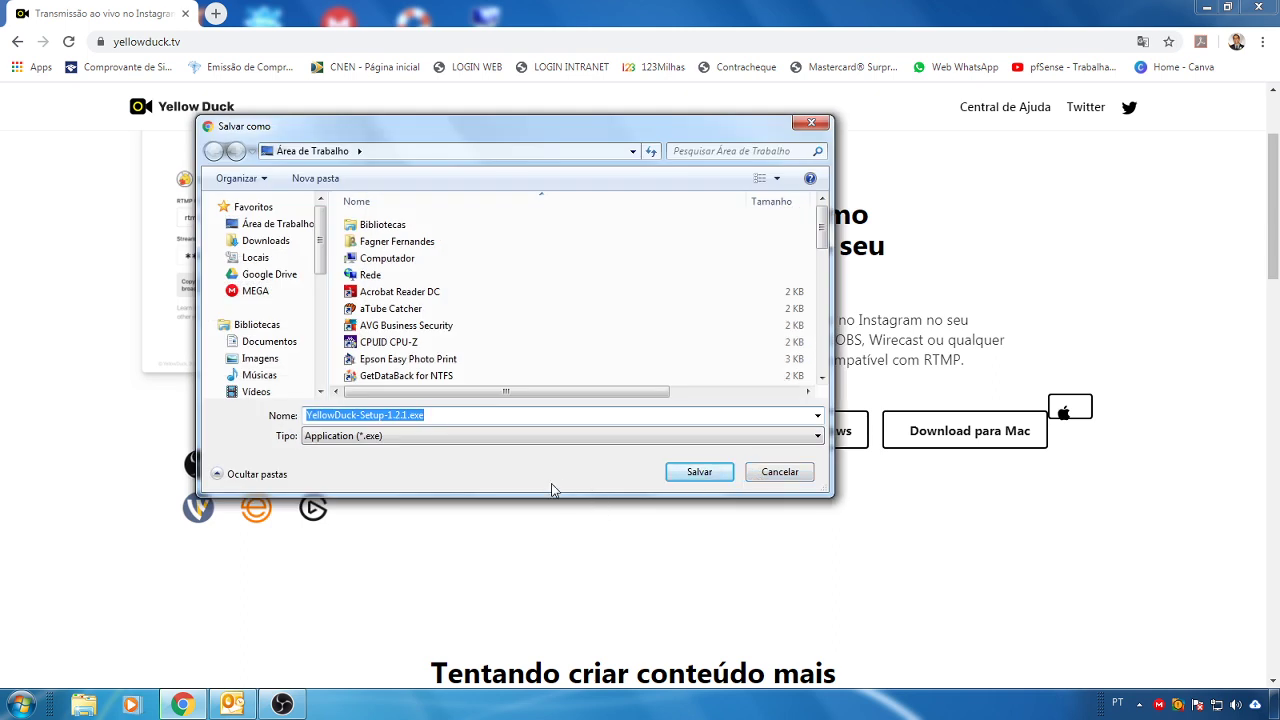
click(279, 229)
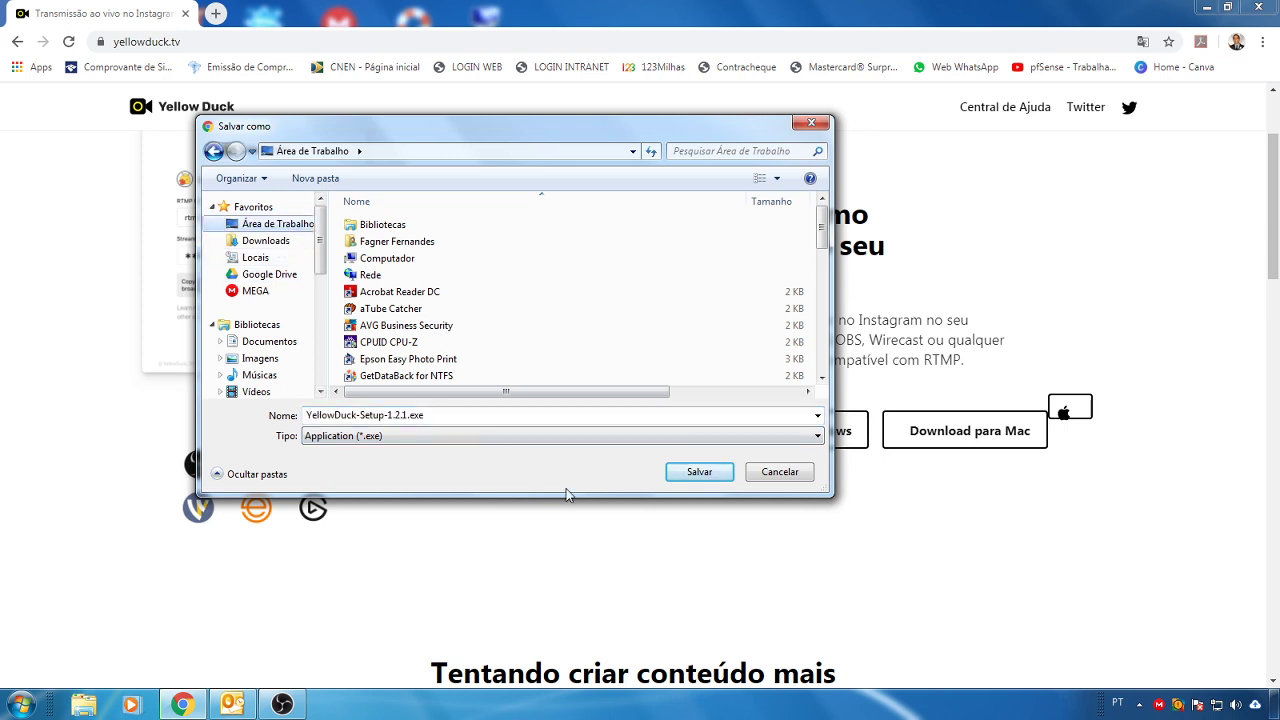
click(697, 476)
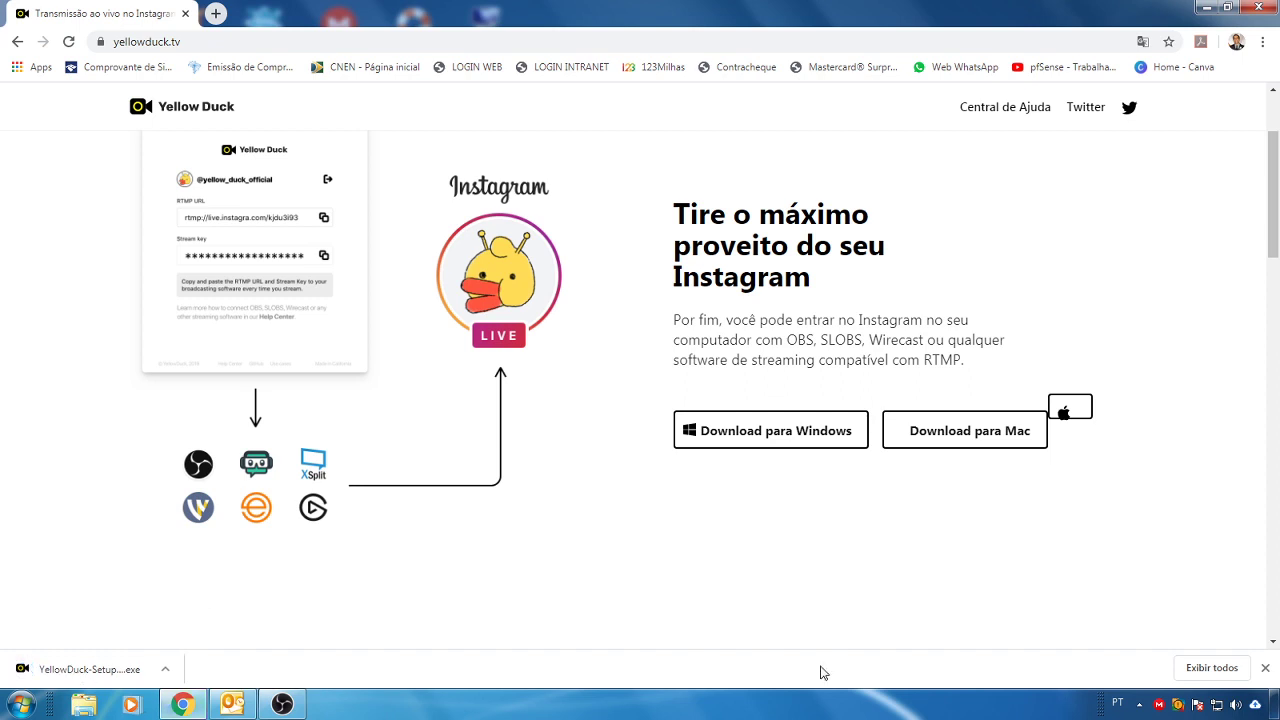
click(1266, 670)
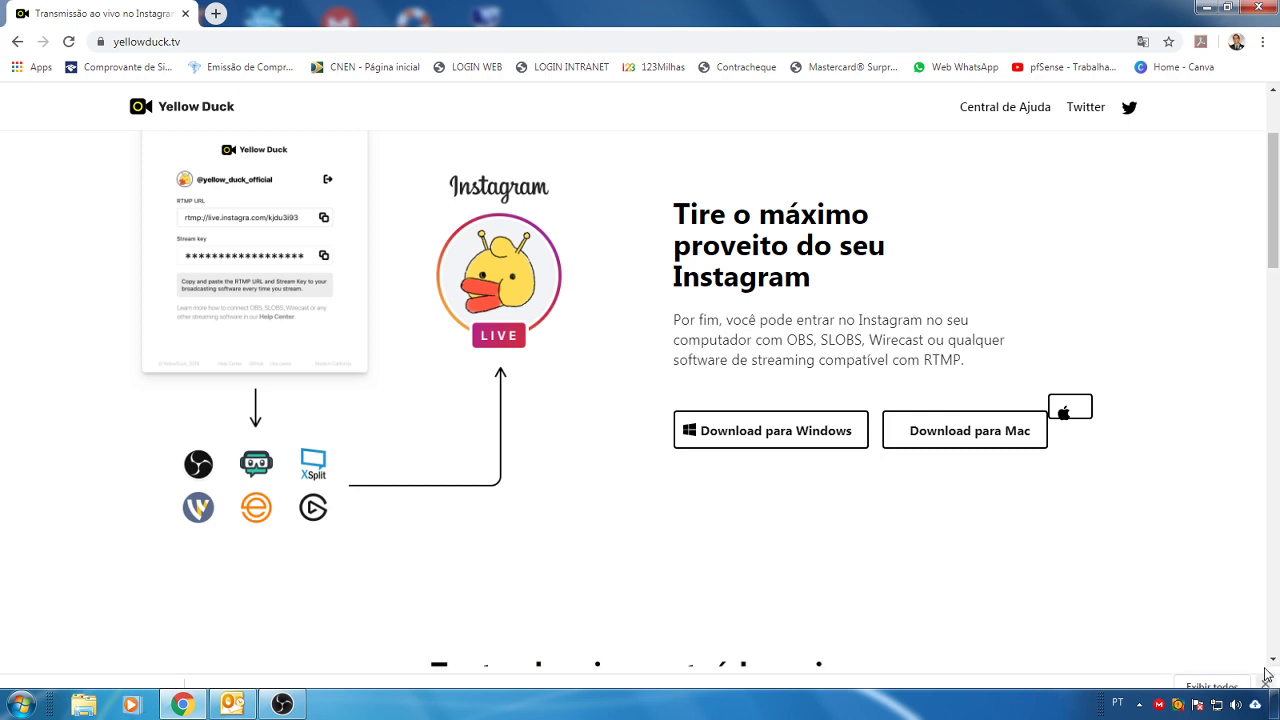
click(1256, 8)
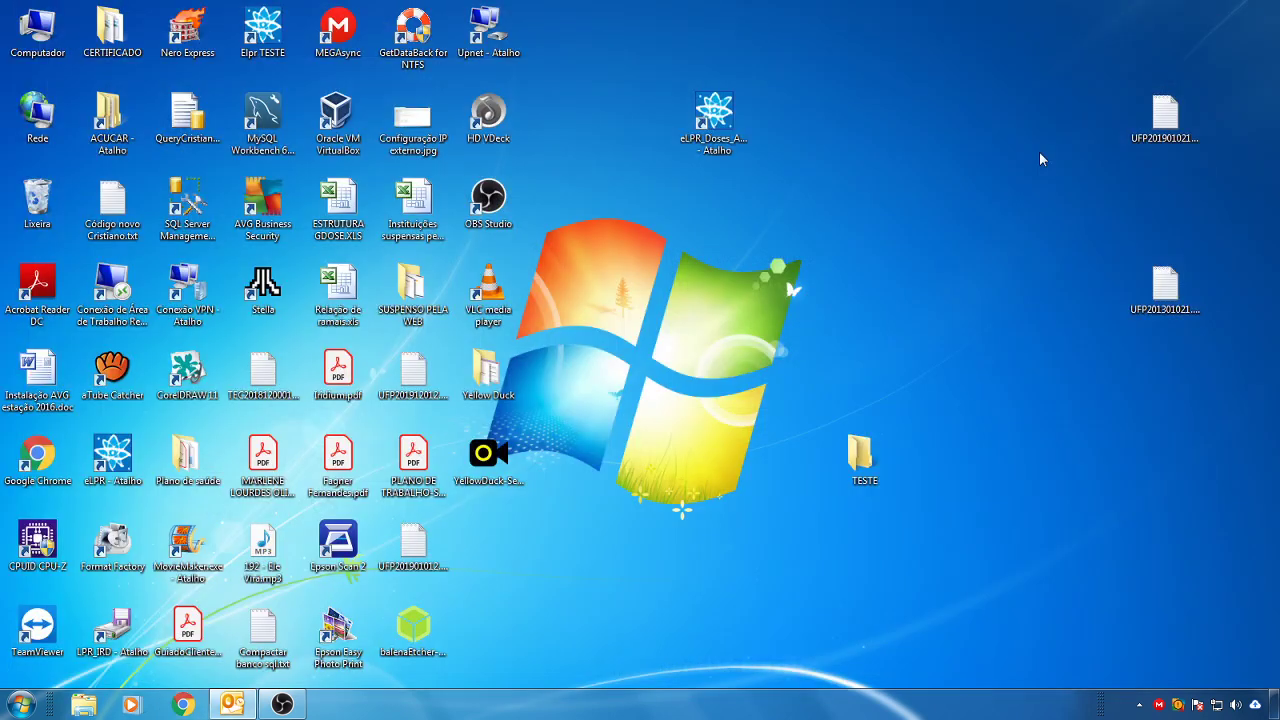
Place the Yellow Duck installer in an empty area of the desktop and try to run it
drag(486, 458, 630, 548)
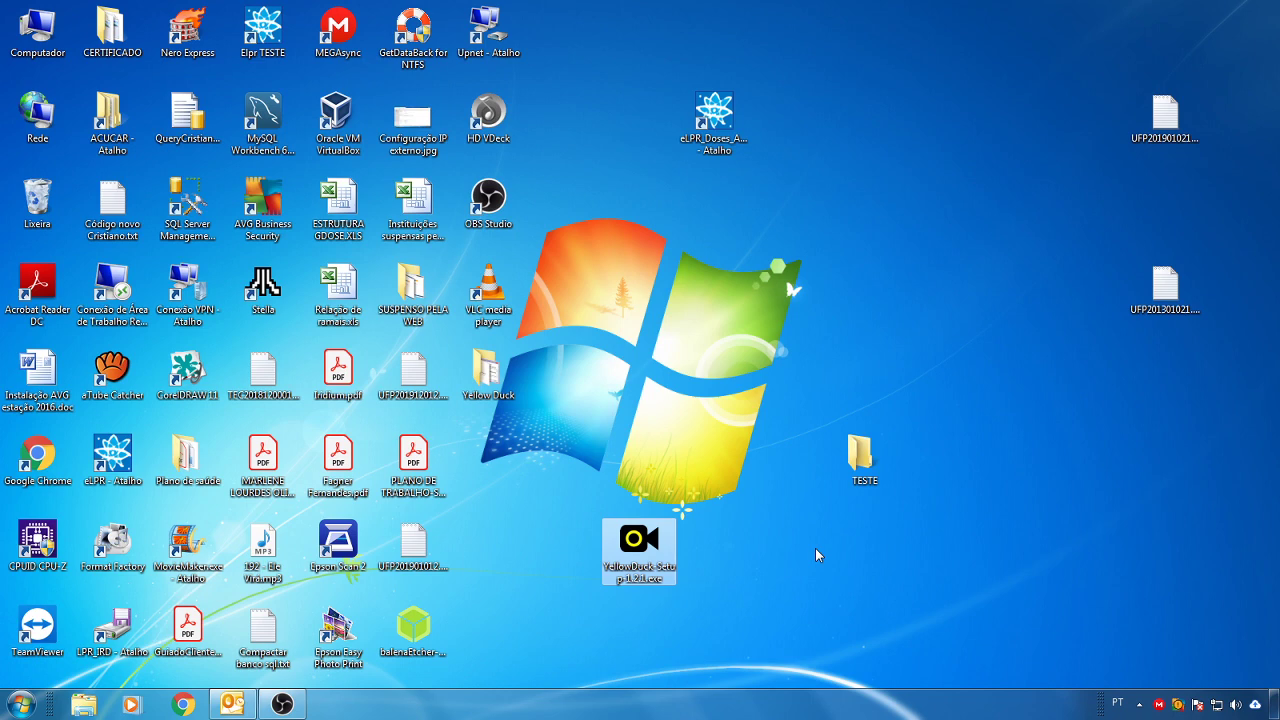
key(Return)
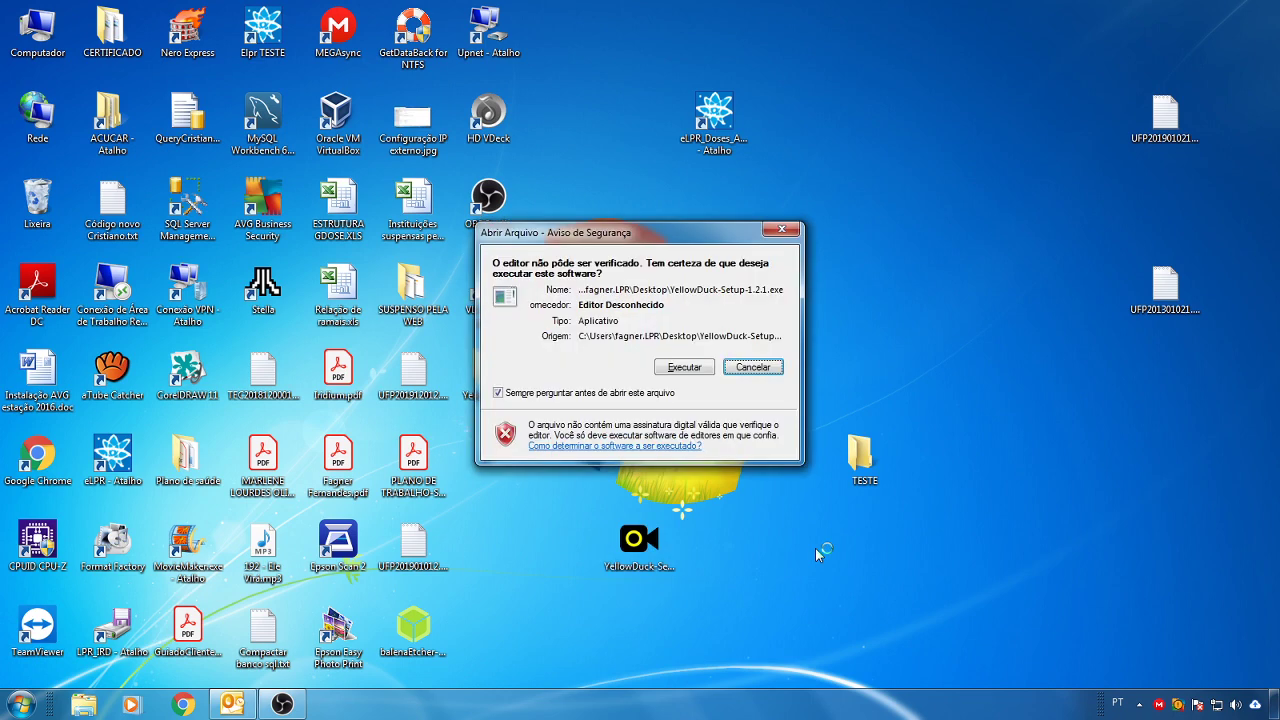
click(676, 368)
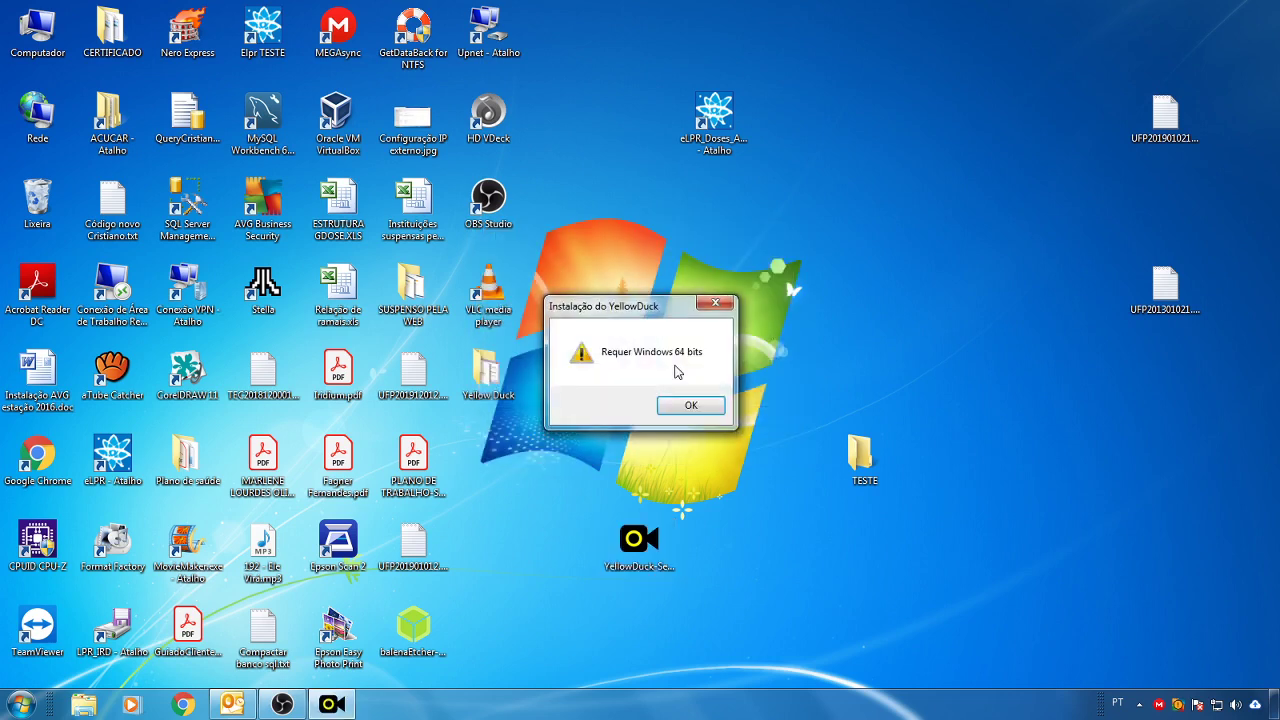
mouse_move(635, 311)
mouse_down()
mouse_move(673, 299)
mouse_move(629, 320)
mouse_up()
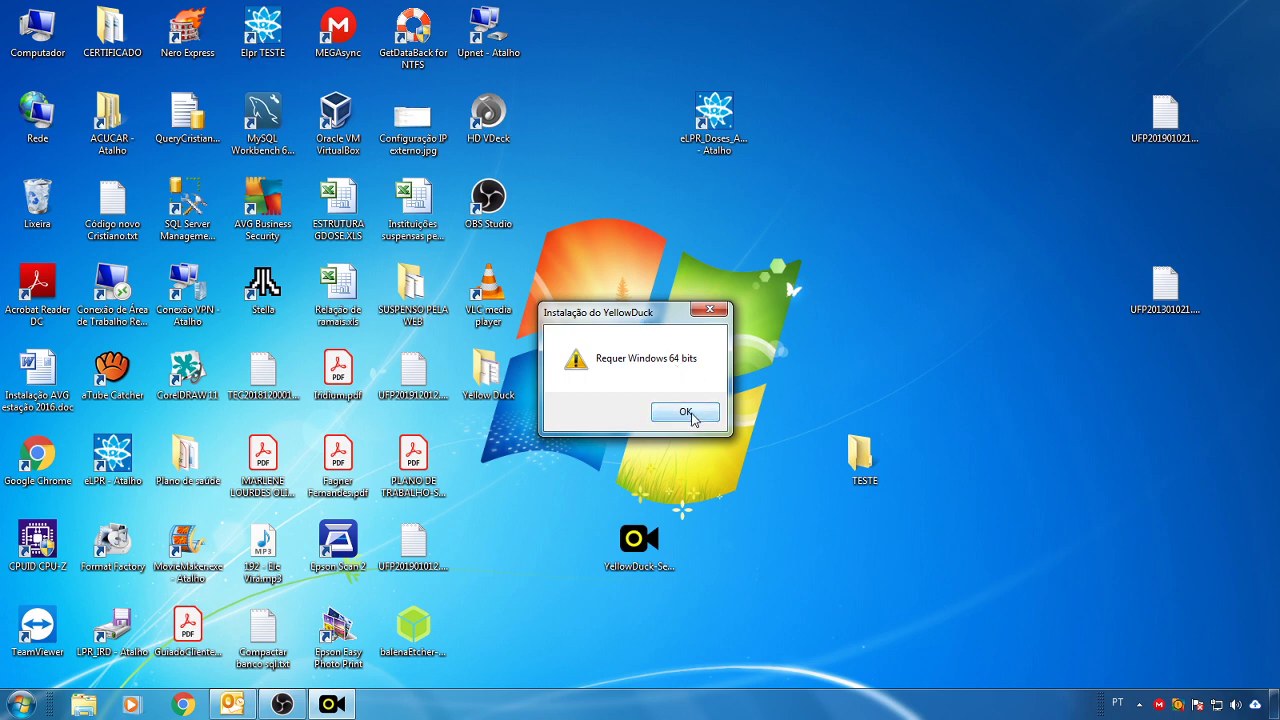
click(688, 413)
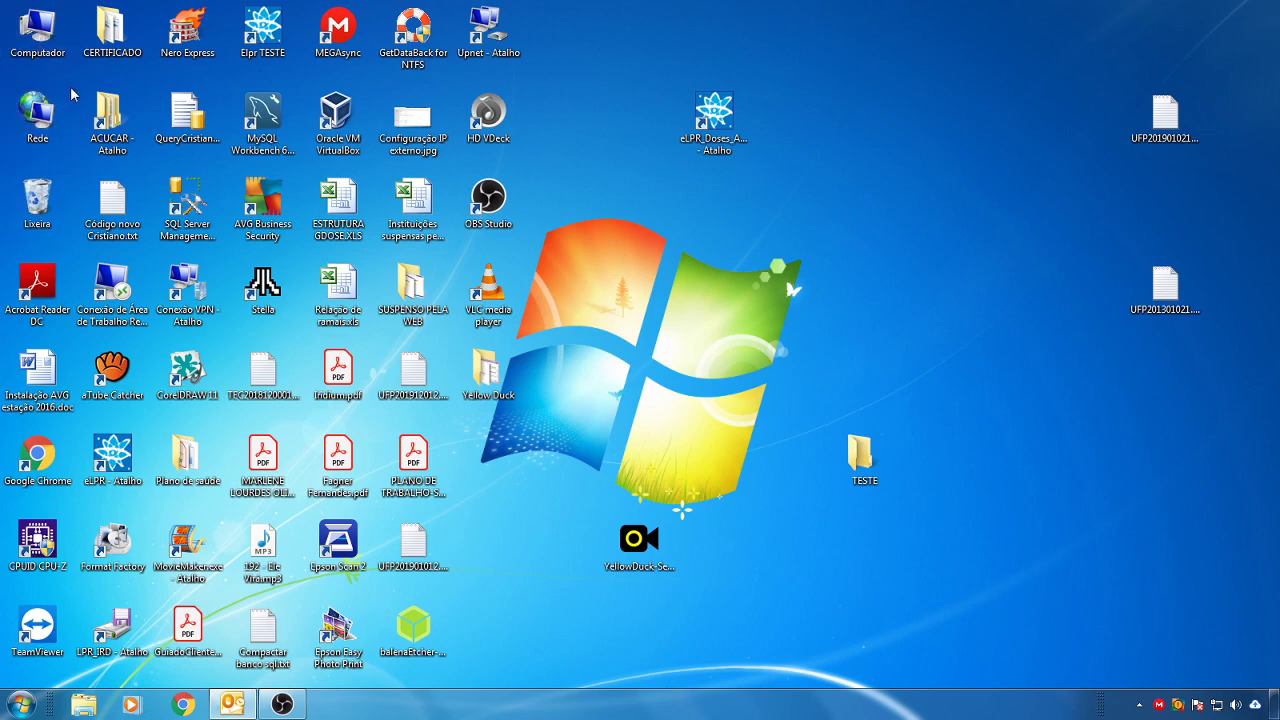
Check the Windows system type in the computer's properties, reaching them once from the desktop and once from Start
right_click(36, 33)
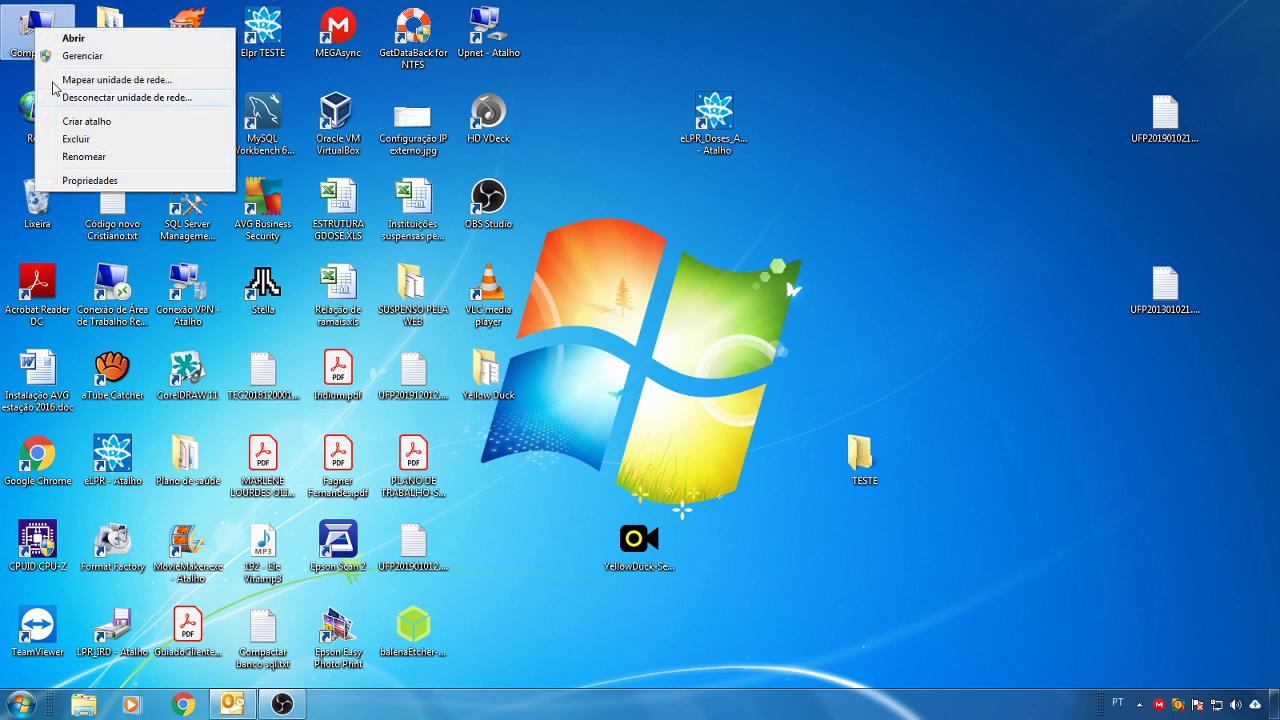
click(80, 181)
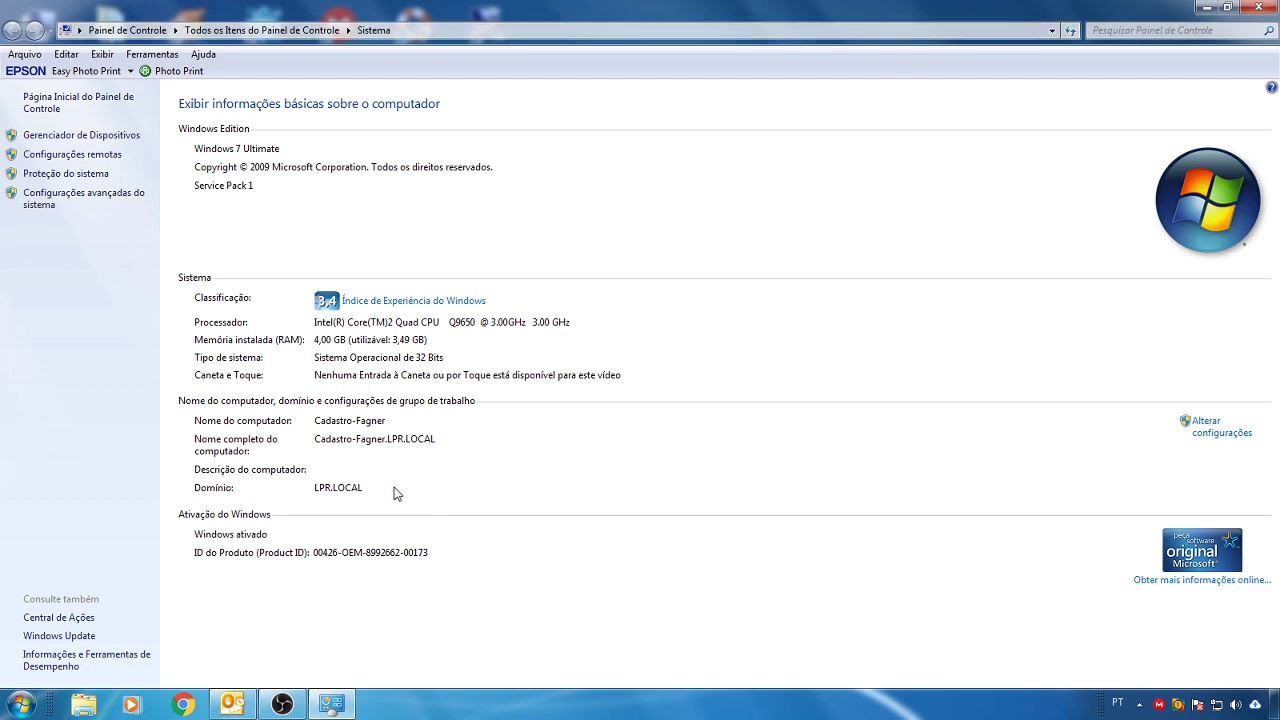
click(1257, 7)
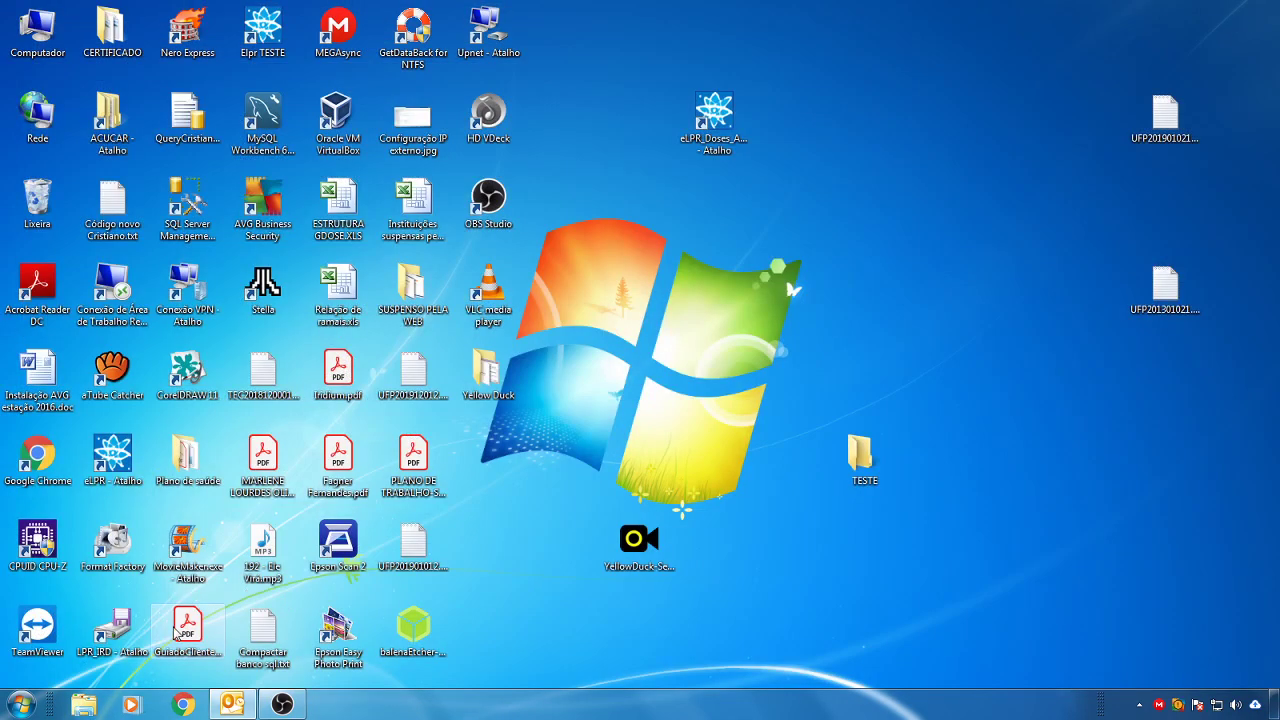
click(24, 710)
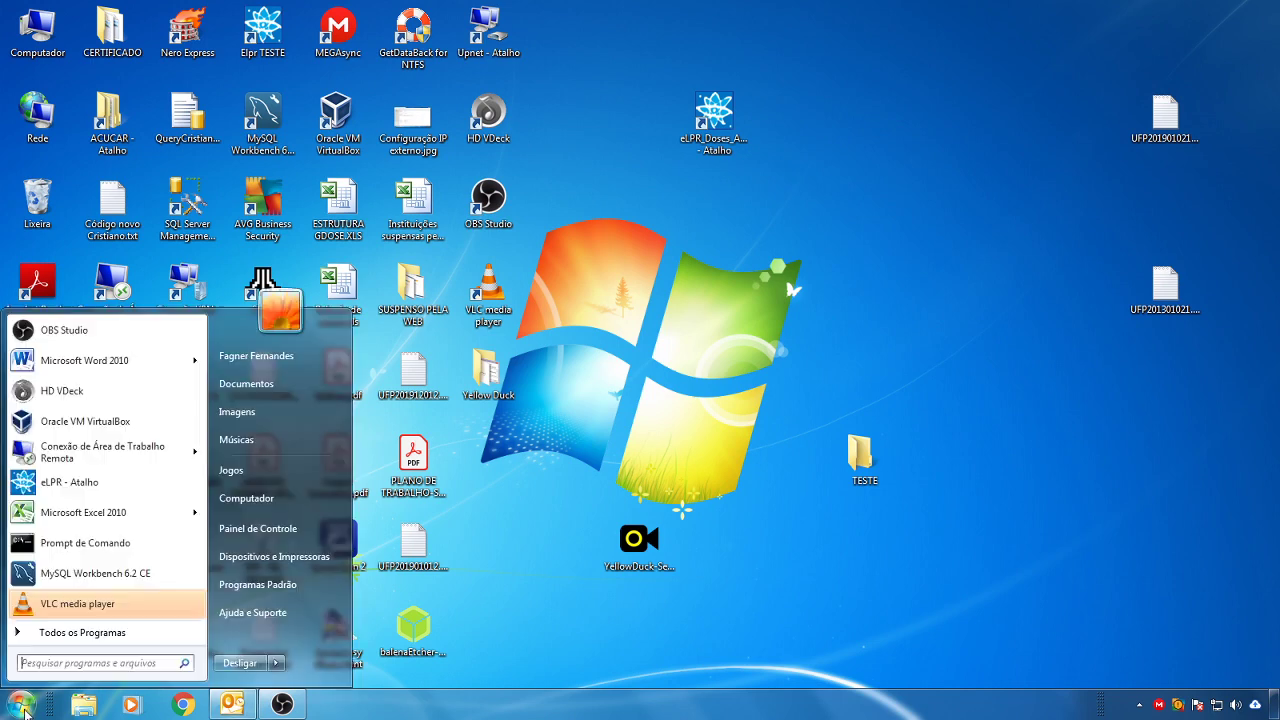
right_click(244, 500)
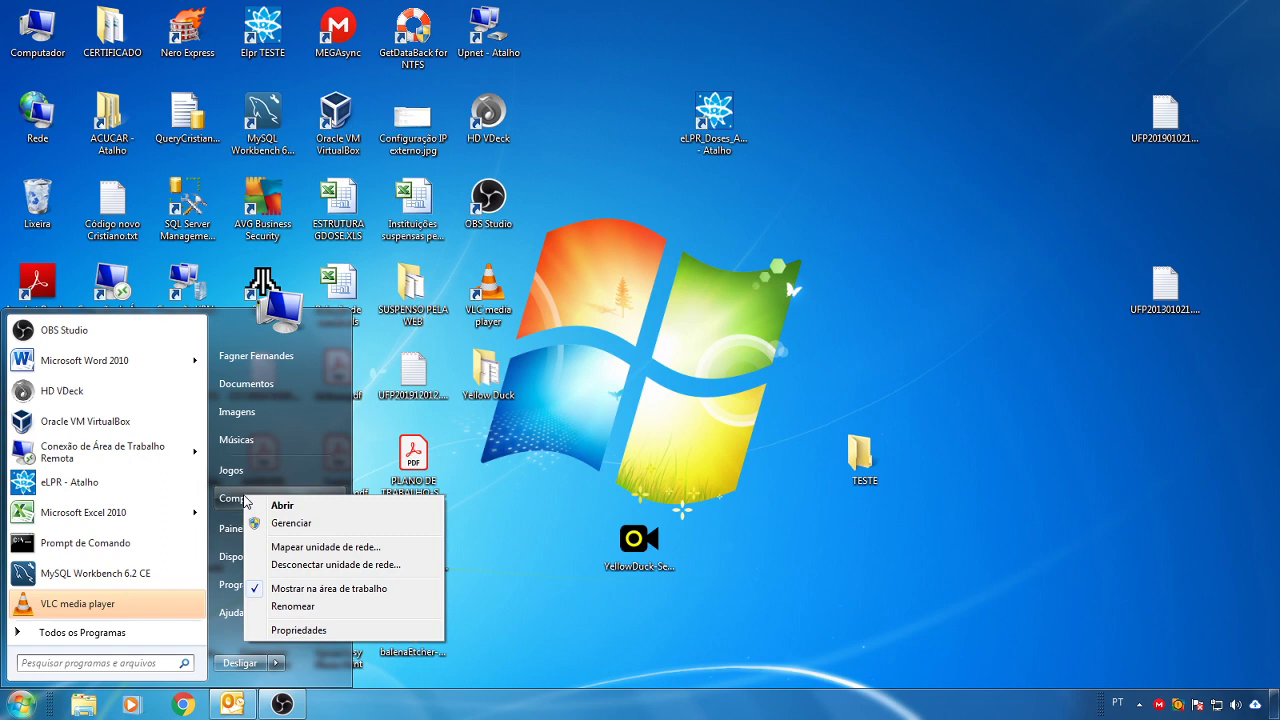
click(301, 632)
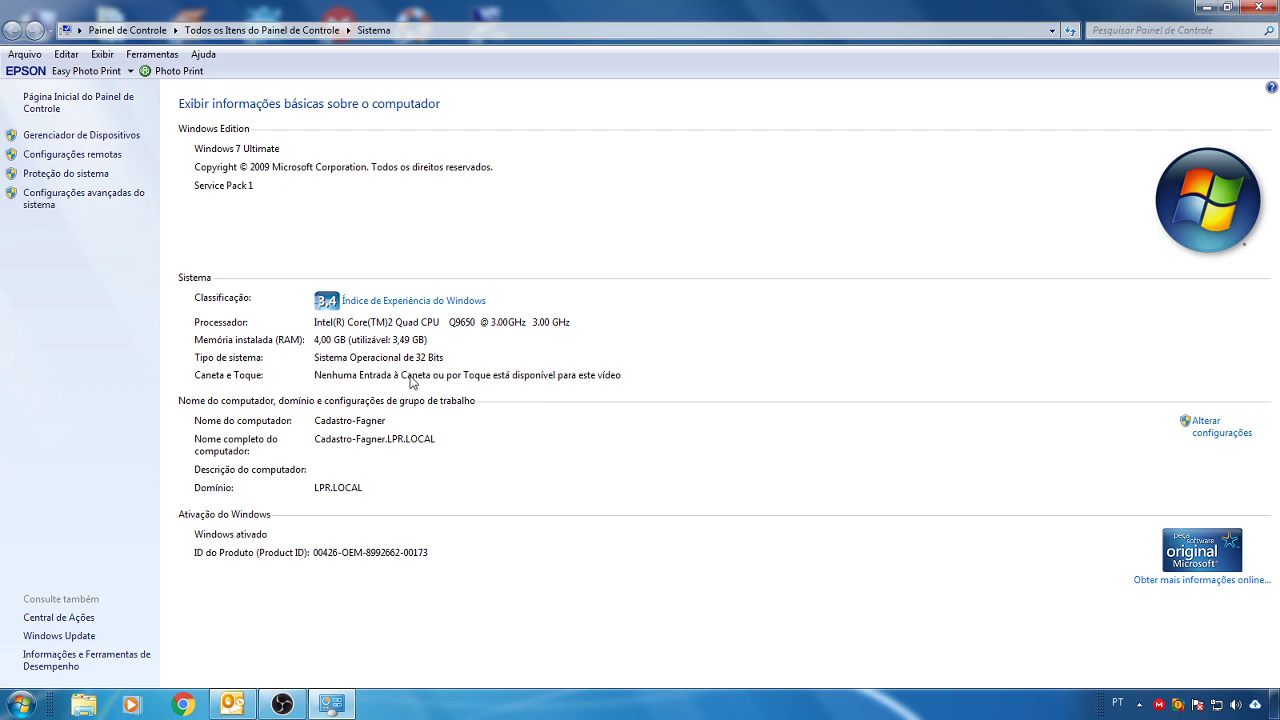
click(1258, 8)
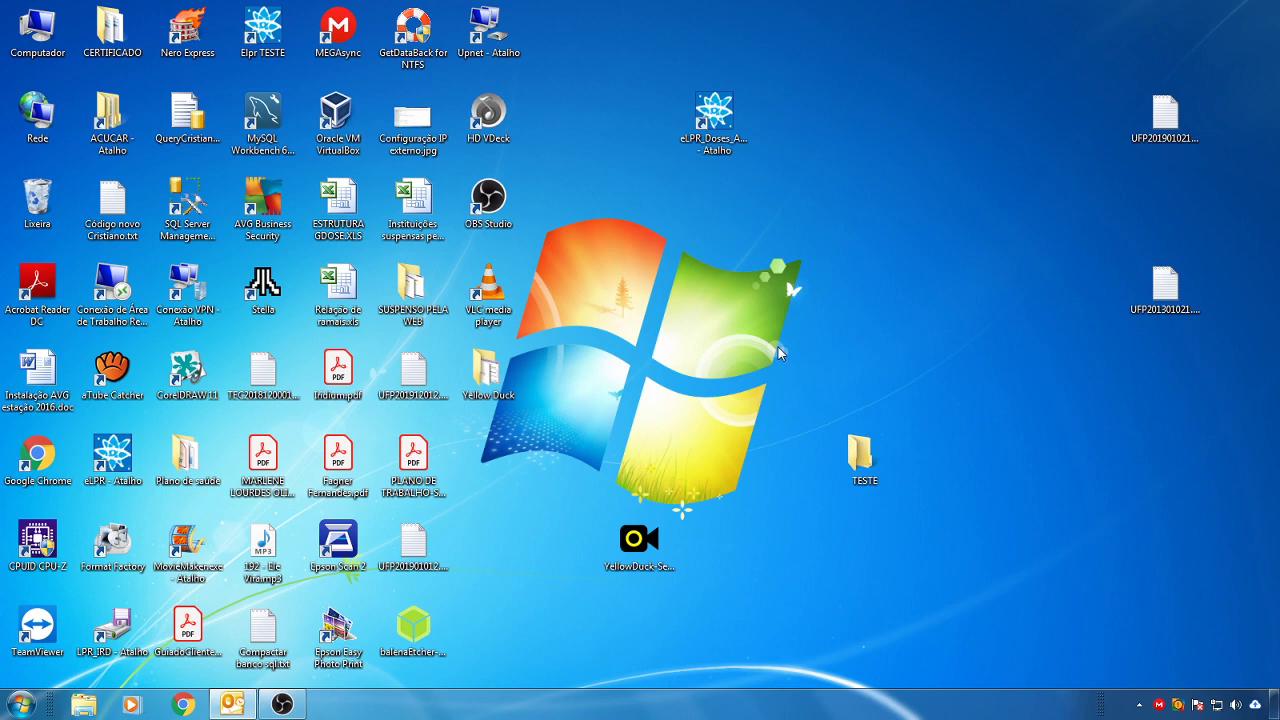
Try to run YellowDuck-Setup-1.2.1.exe again, allowing it past the security warning
click(665, 545)
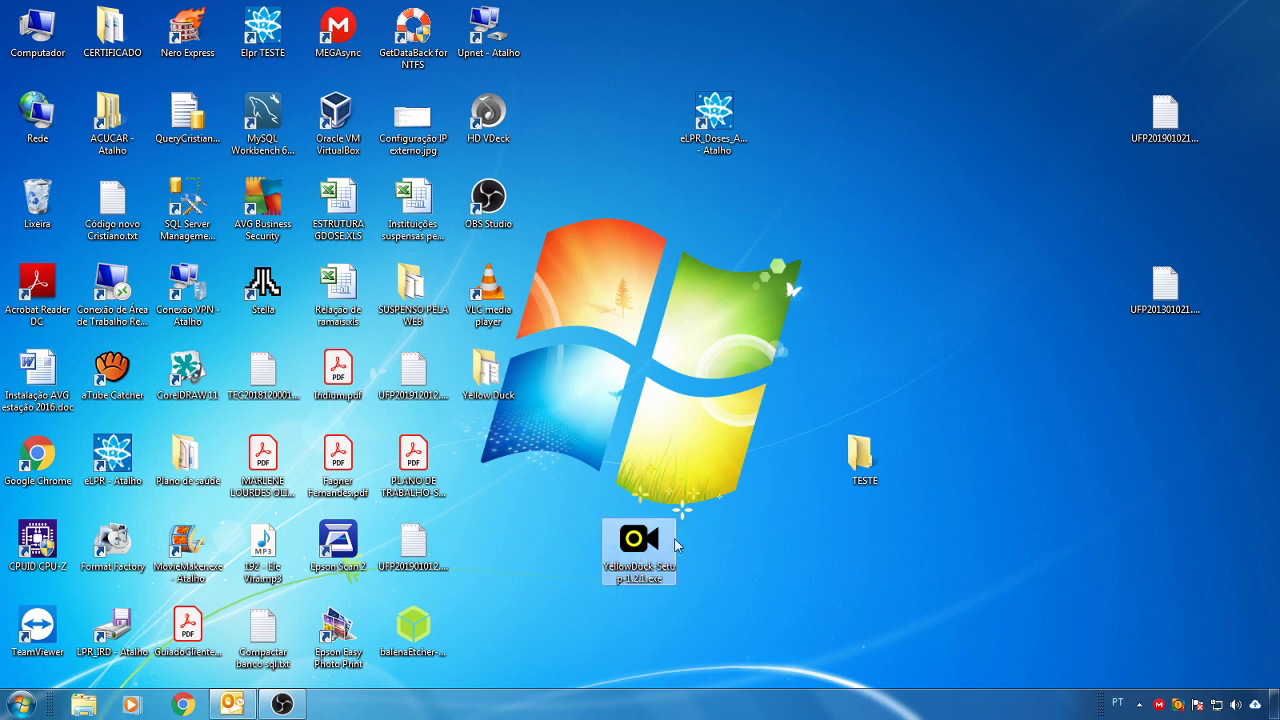
key(Return)
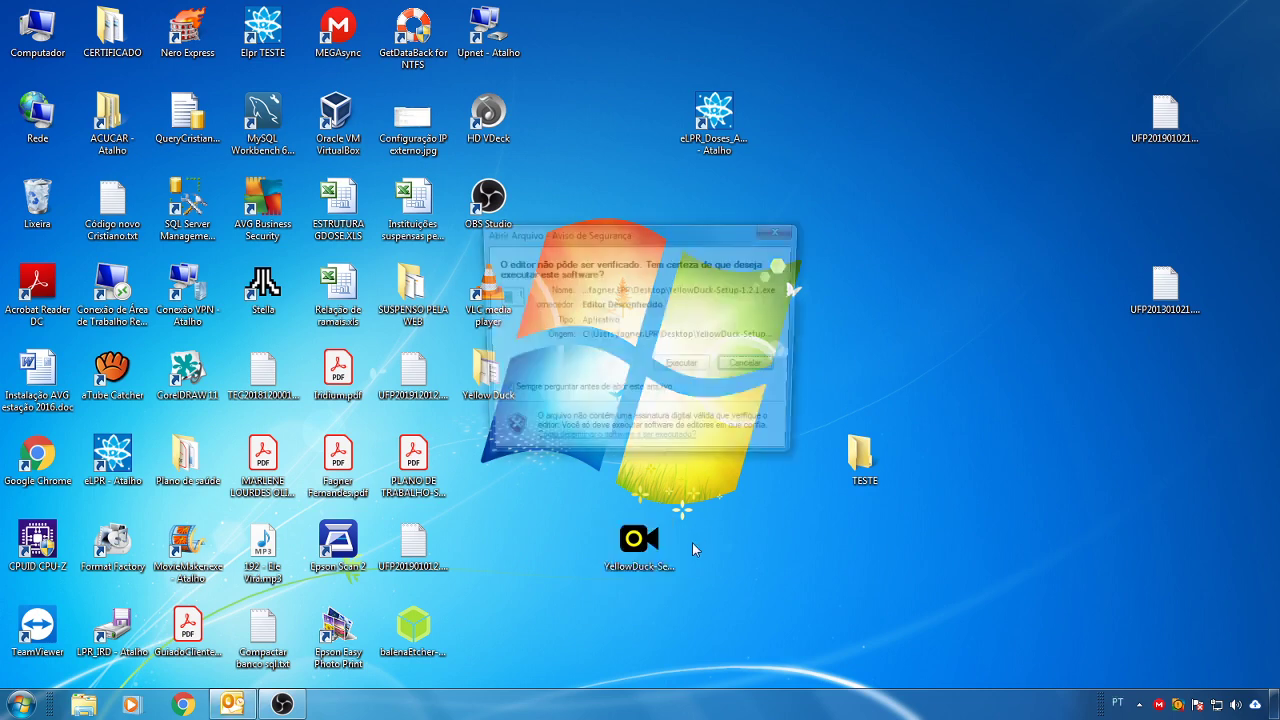
click(685, 368)
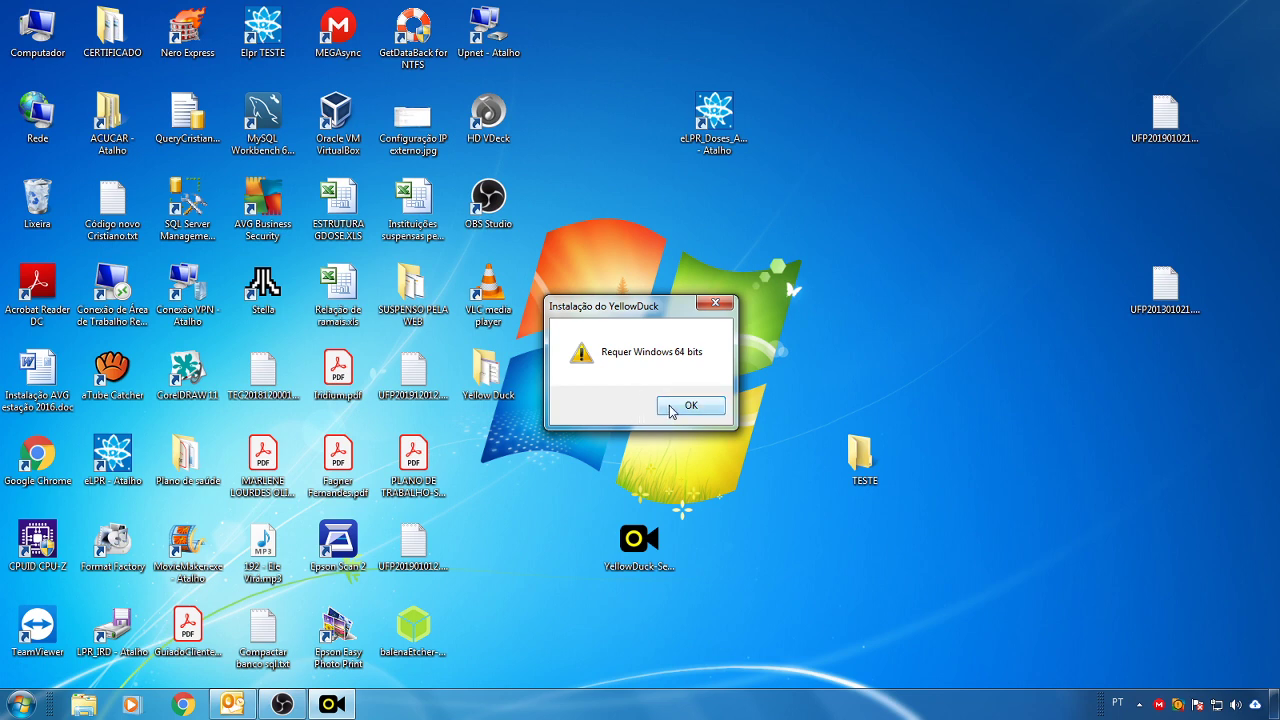
click(671, 408)
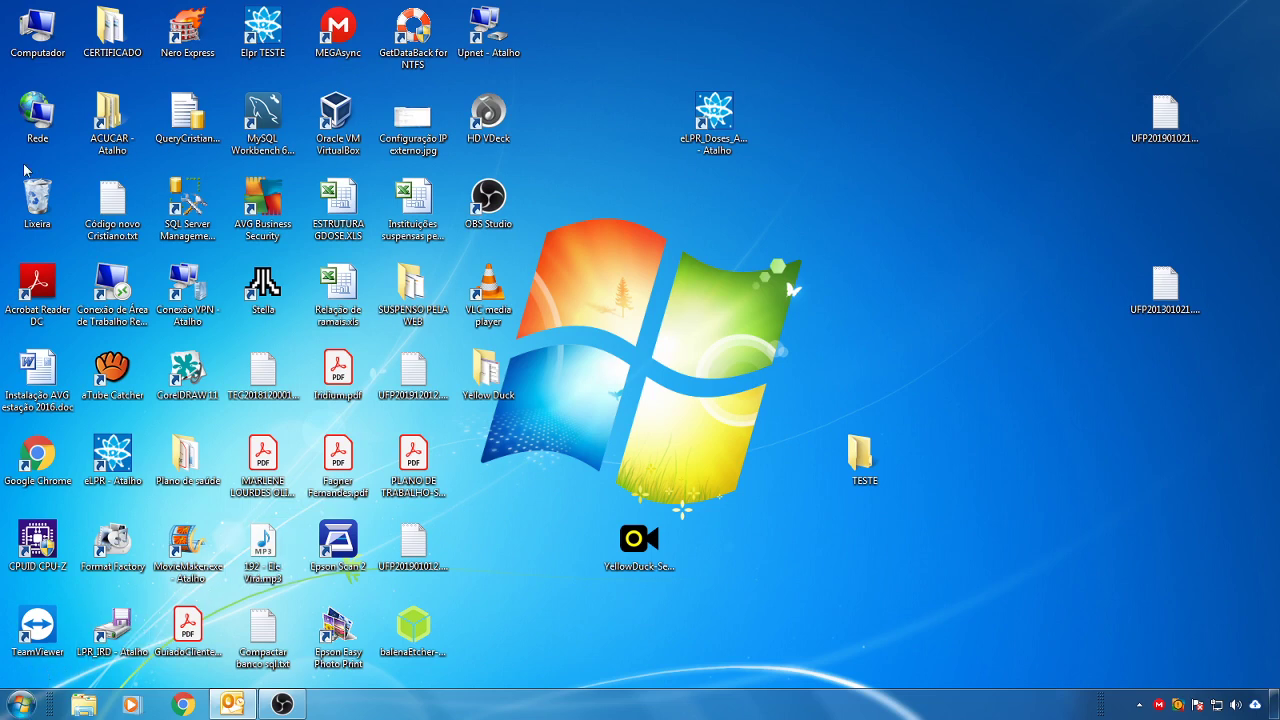
Review the computer's system properties once more to compare the system type with the installer's requirement
right_click(48, 55)
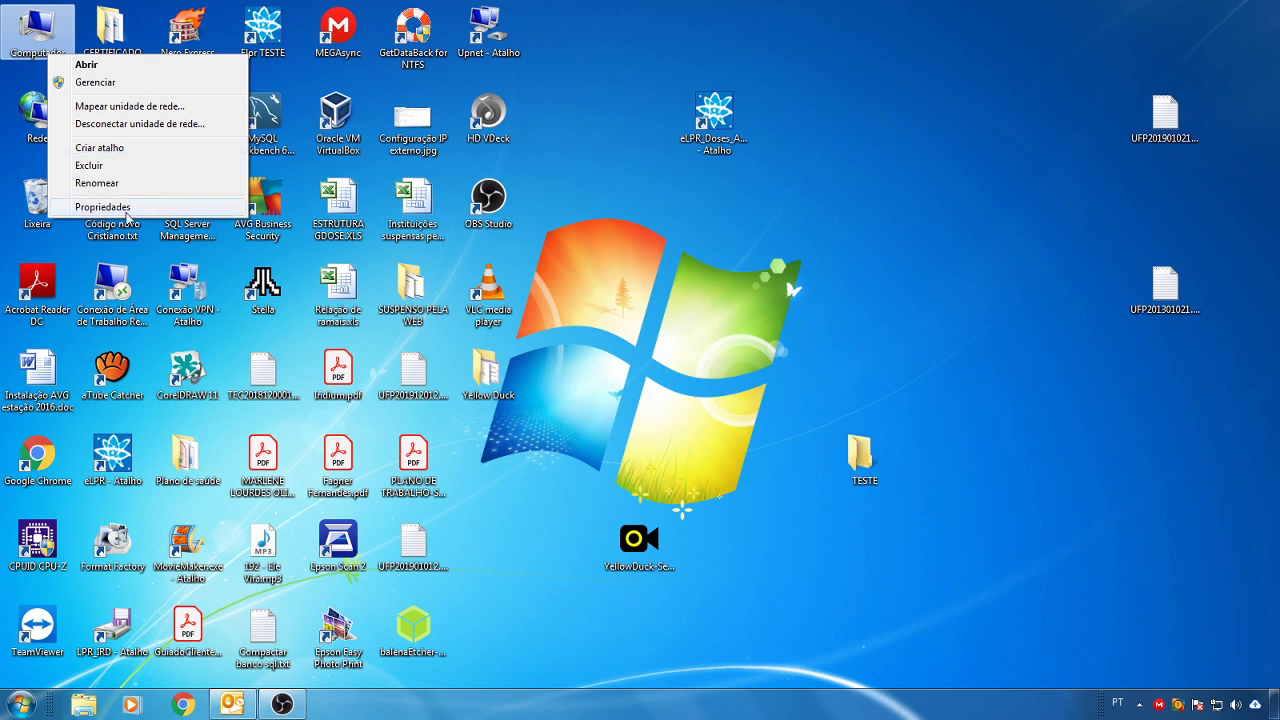
click(122, 207)
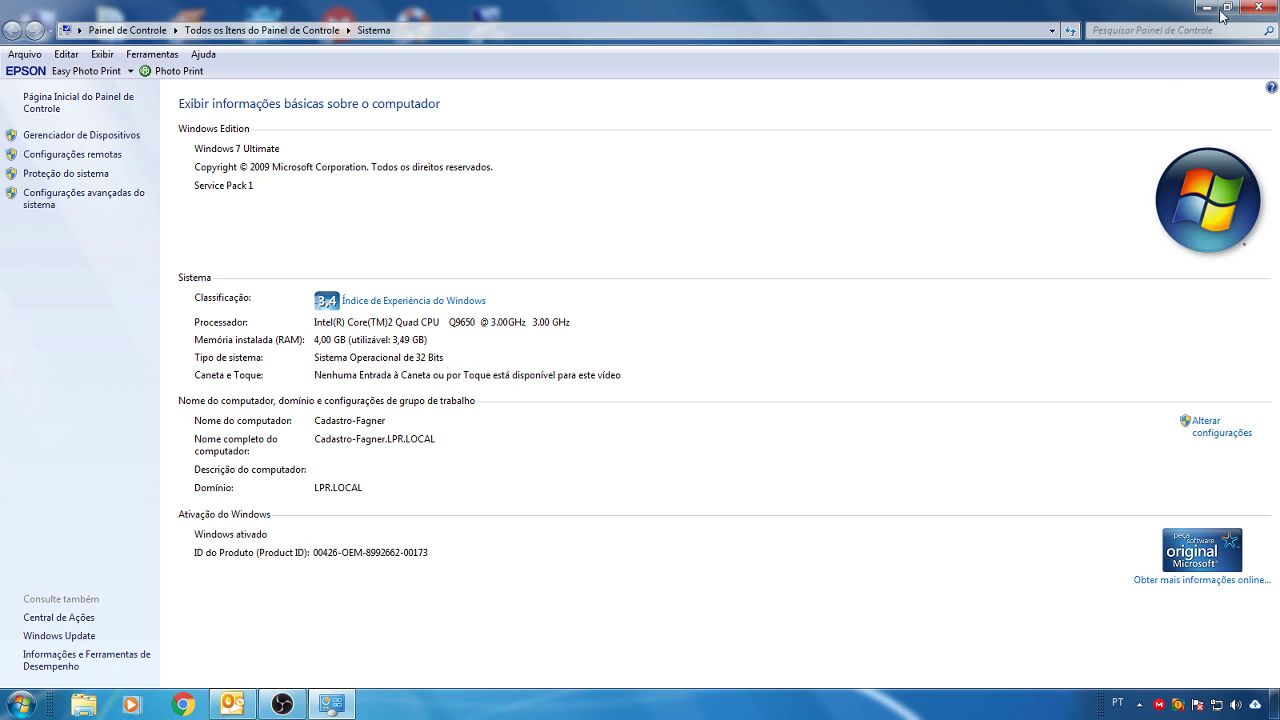
click(1257, 7)
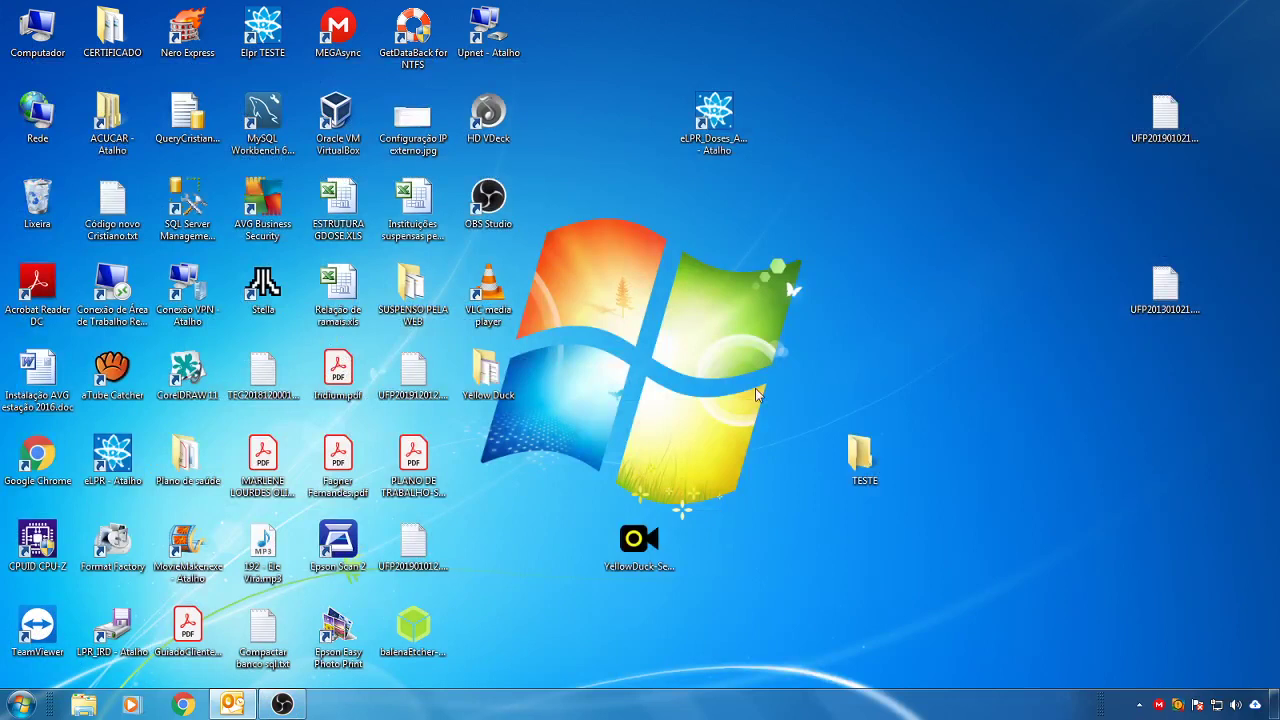
Search Google in Chrome for "download microsoft c++ 2015" and open Microsoft's Visual C++ 2015 Update 3 RC redistributables page
drag(634, 548, 575, 474)
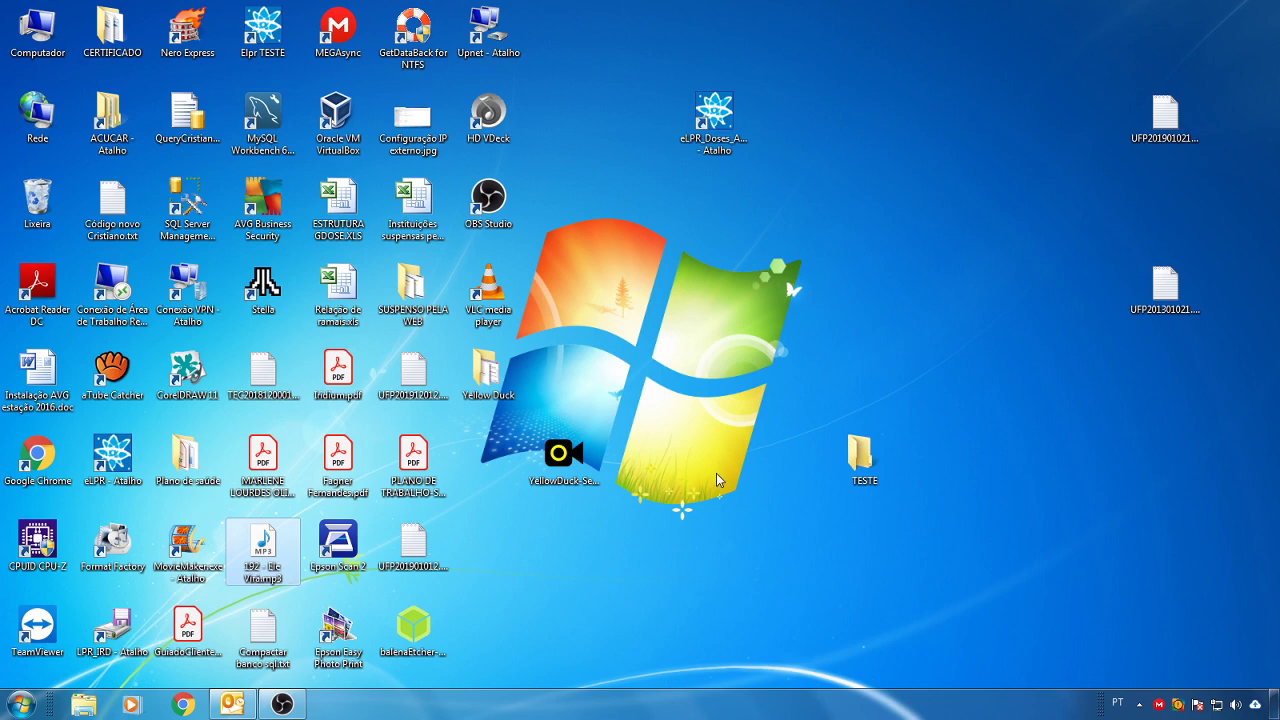
click(183, 706)
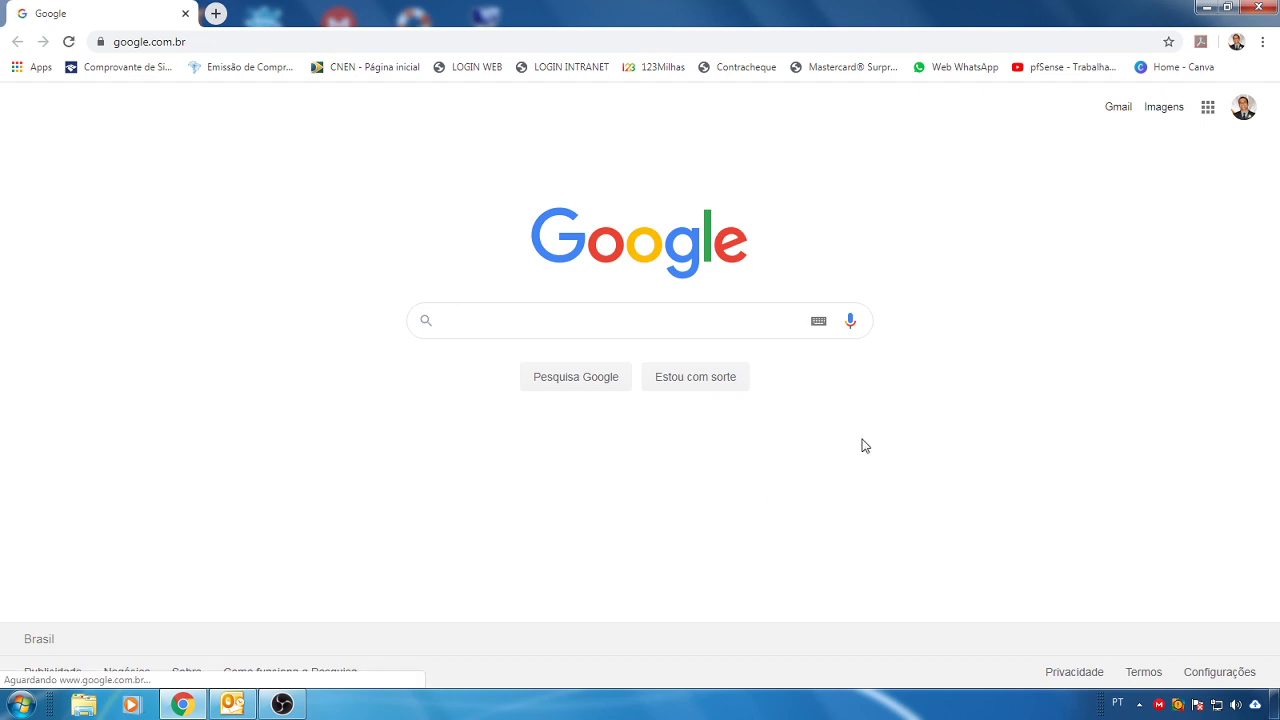
text(do)
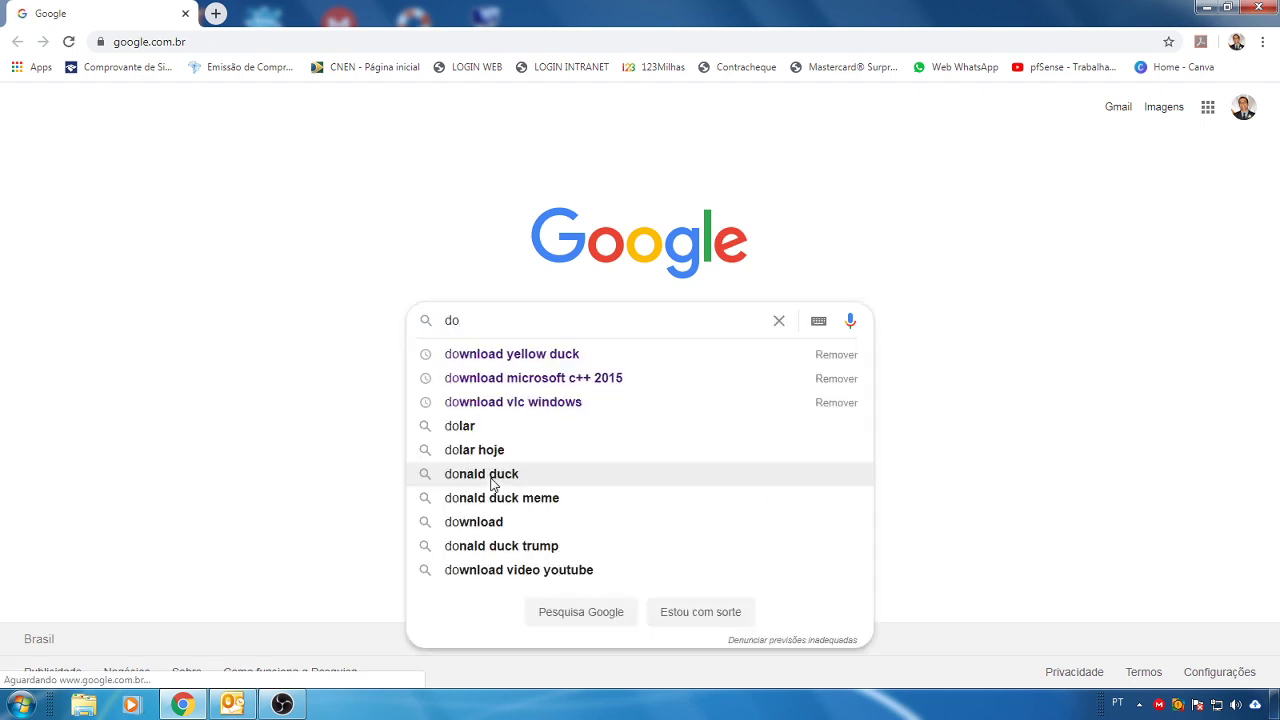
click(587, 378)
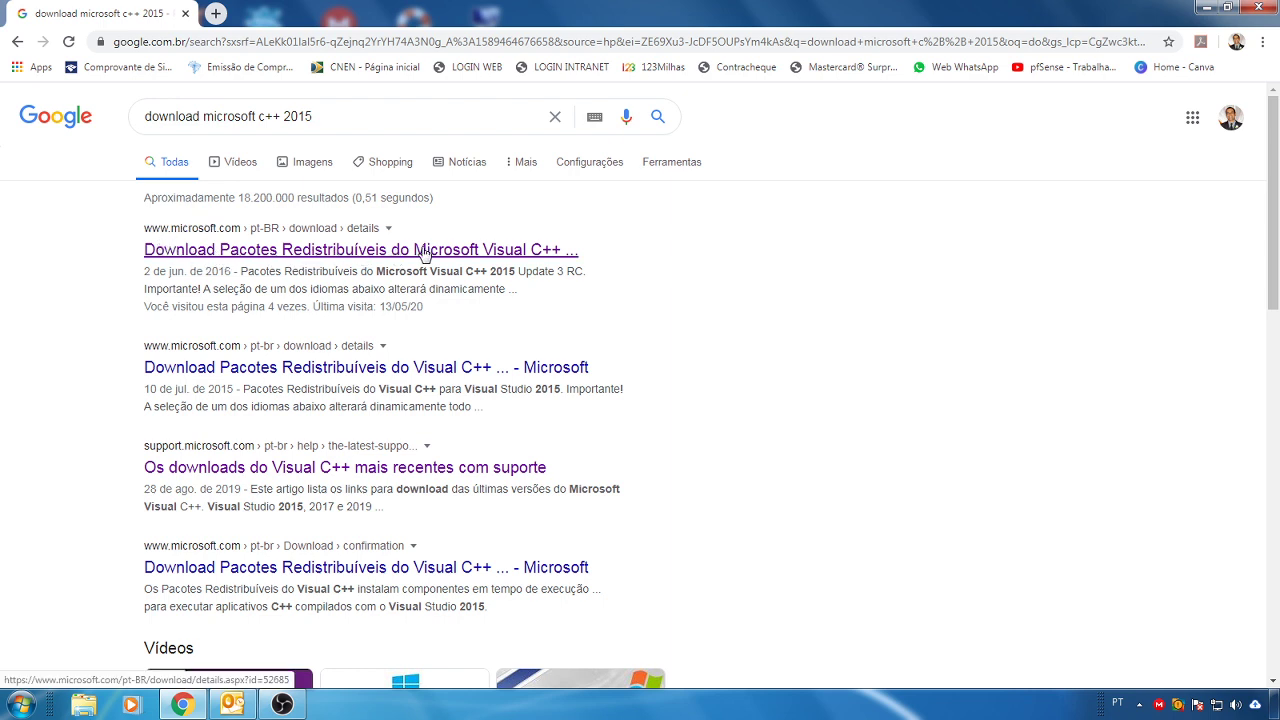
click(296, 252)
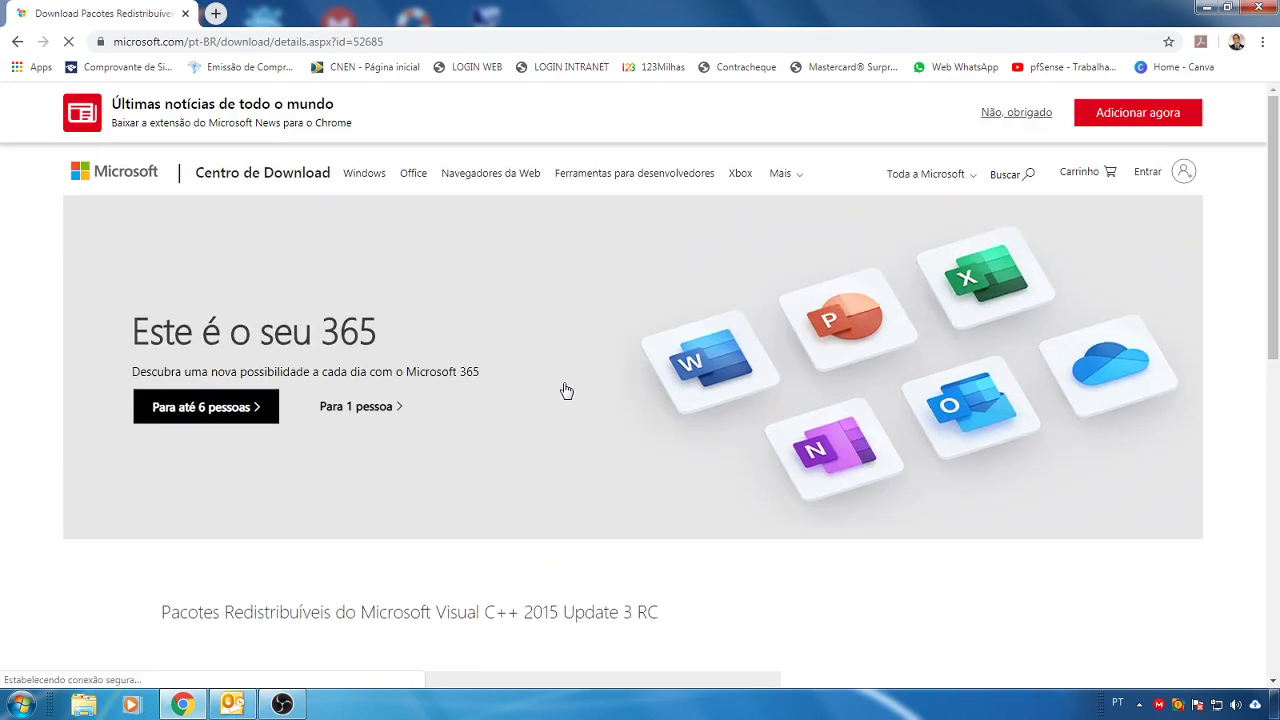
Start the download of the Visual C++ 2015 redistributable, choosing only the file vc_redist.x64.exe
scroll(566, 390, down, 2)
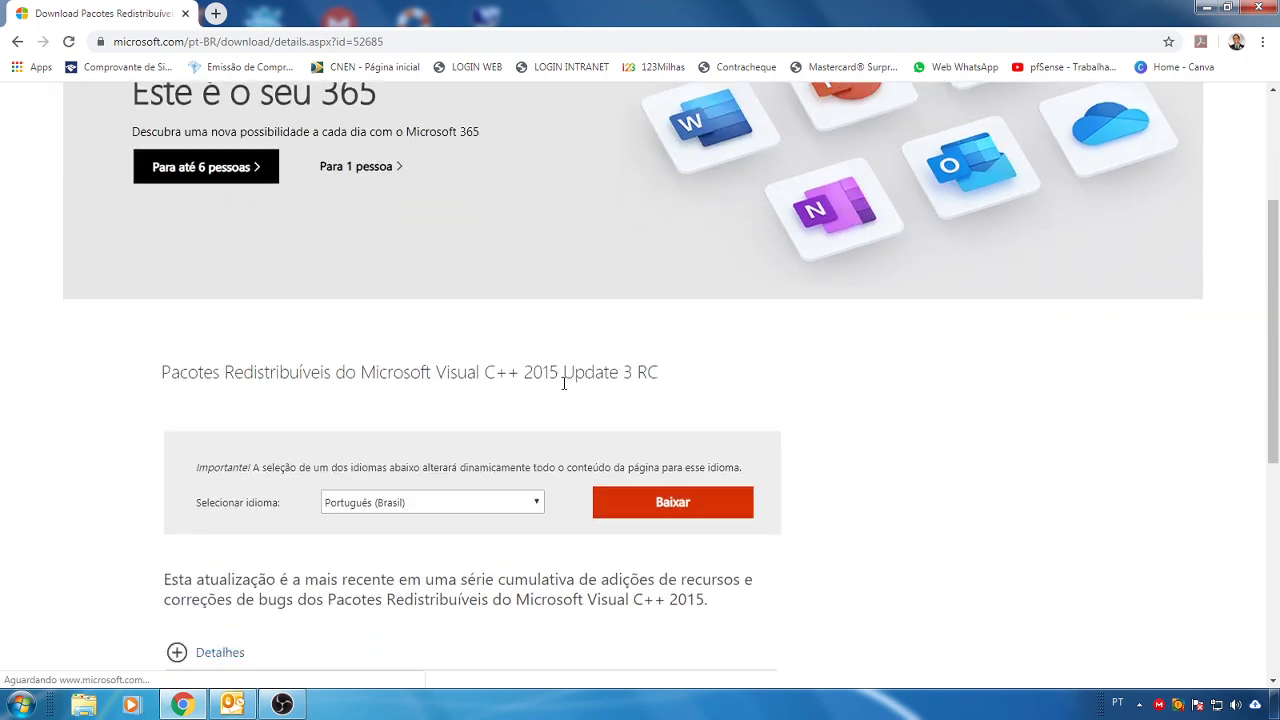
scroll(563, 388, down, 1)
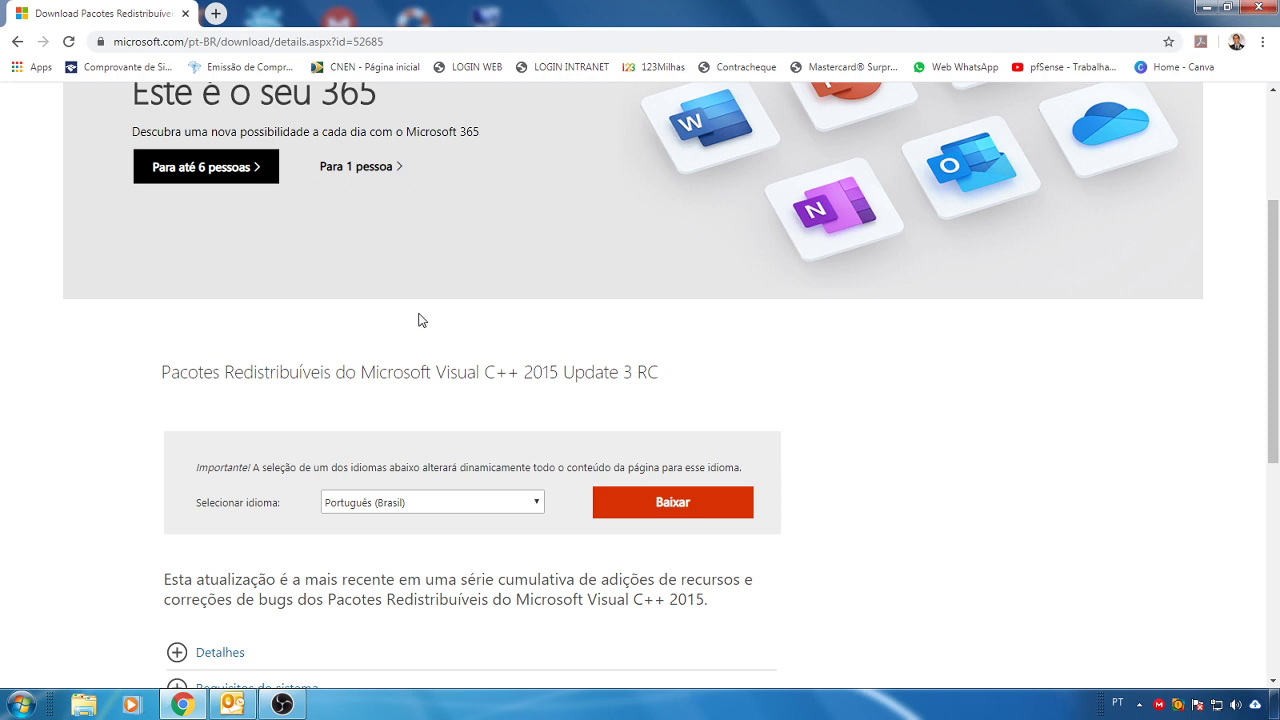
scroll(421, 320, down, 1)
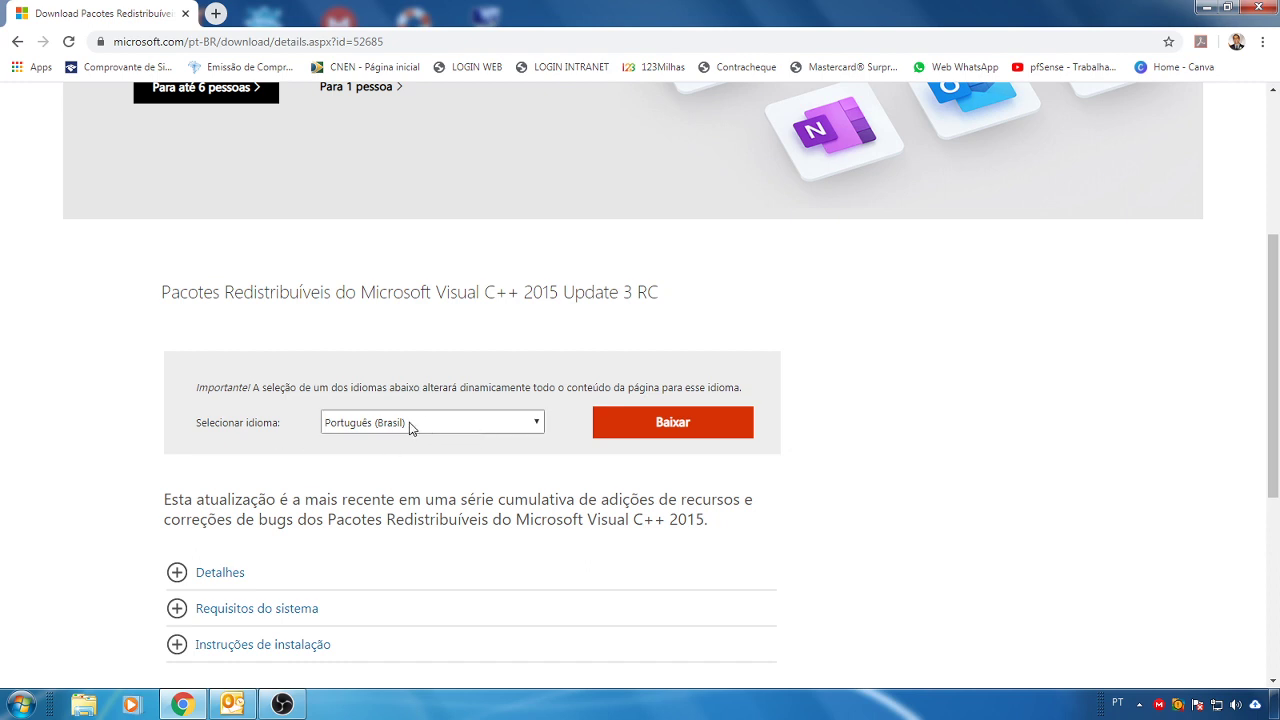
click(673, 423)
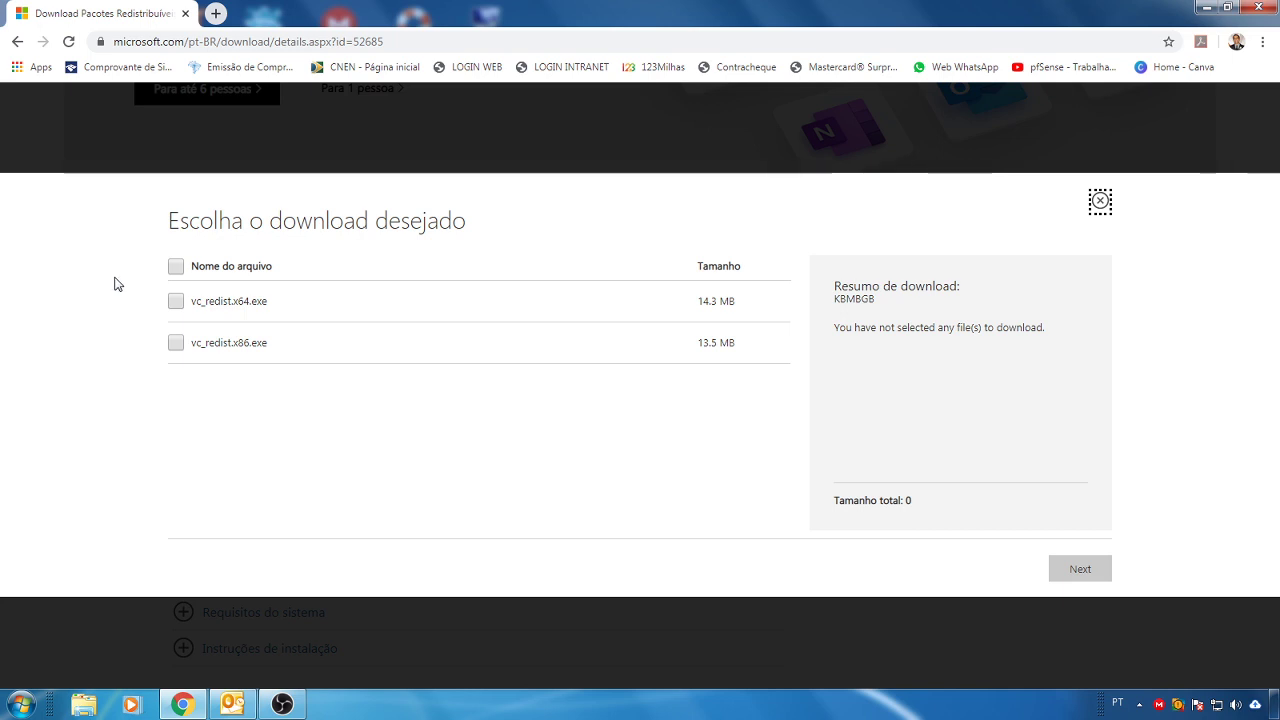
click(176, 304)
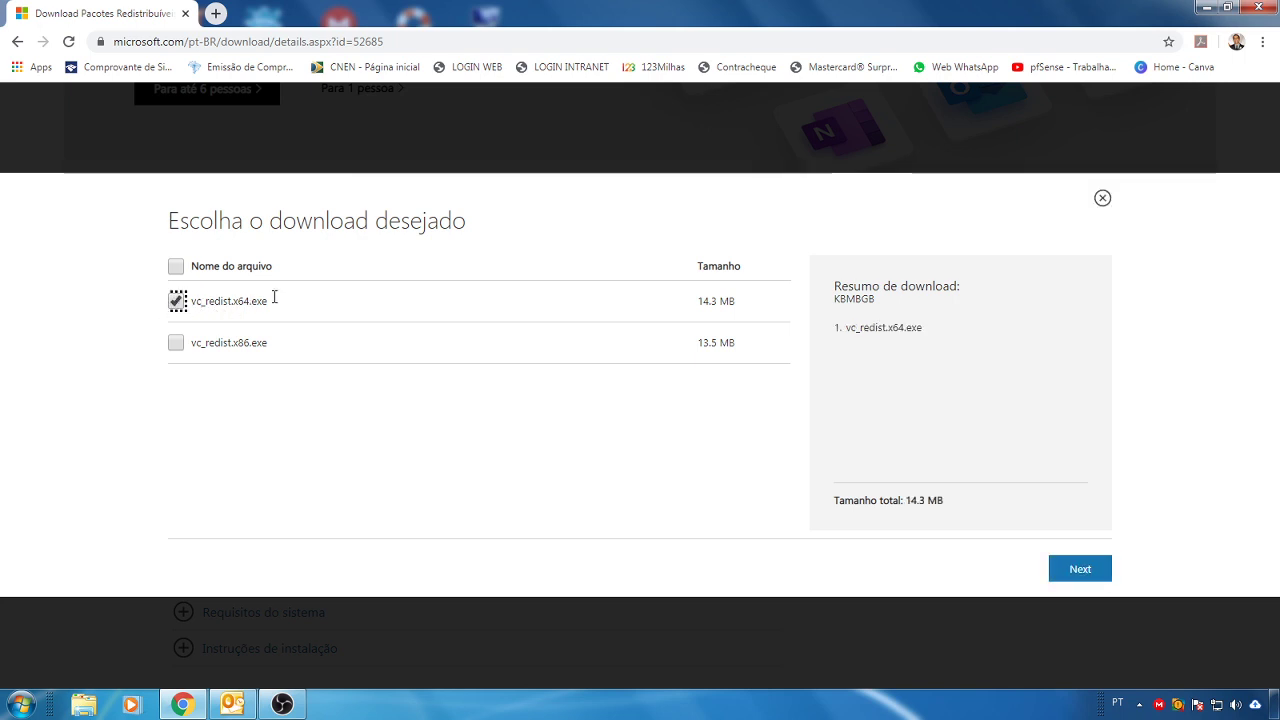
click(1082, 572)
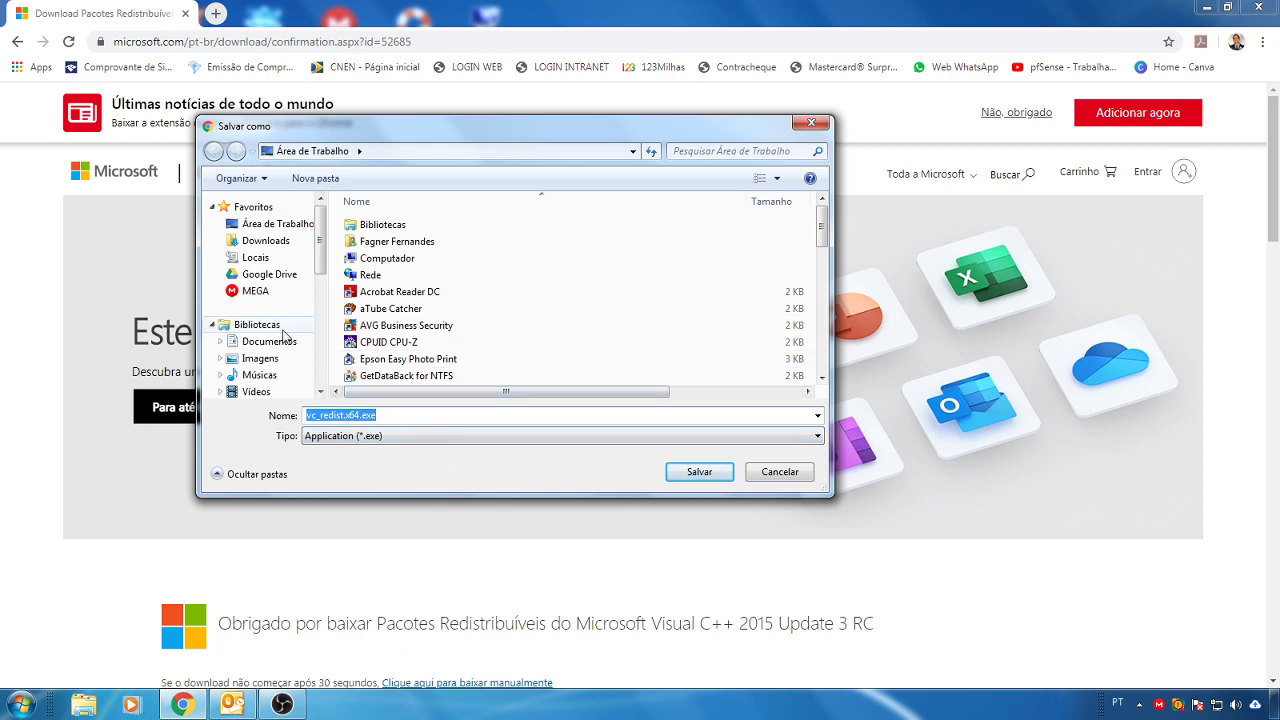
Save vc_redist.x64.exe to the desktop (Área de Trabalho) and minimize the browser
click(277, 225)
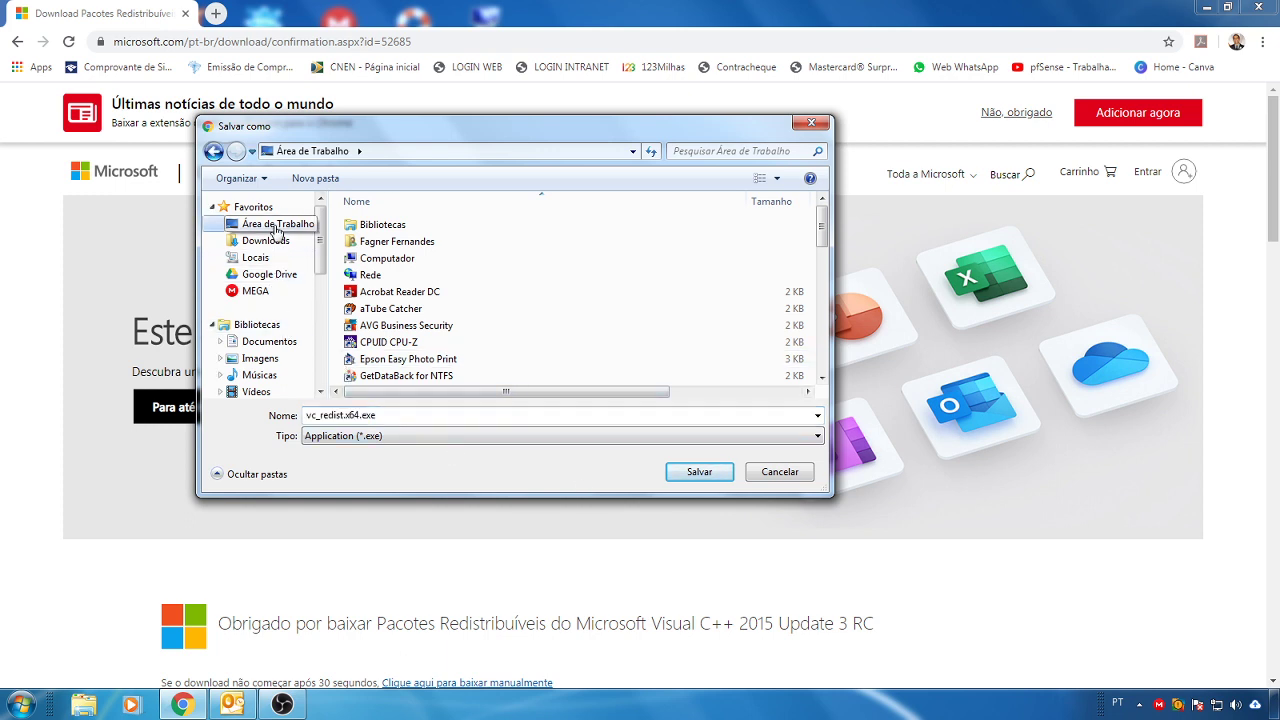
click(699, 473)
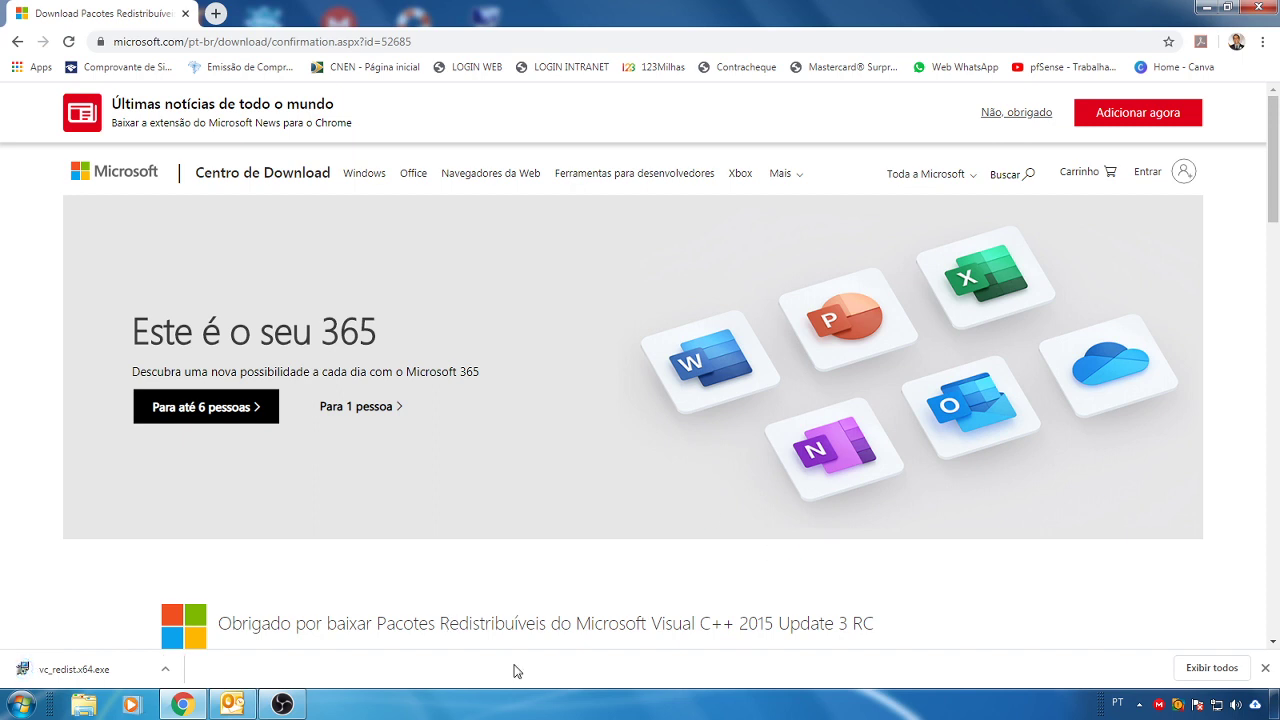
click(1266, 669)
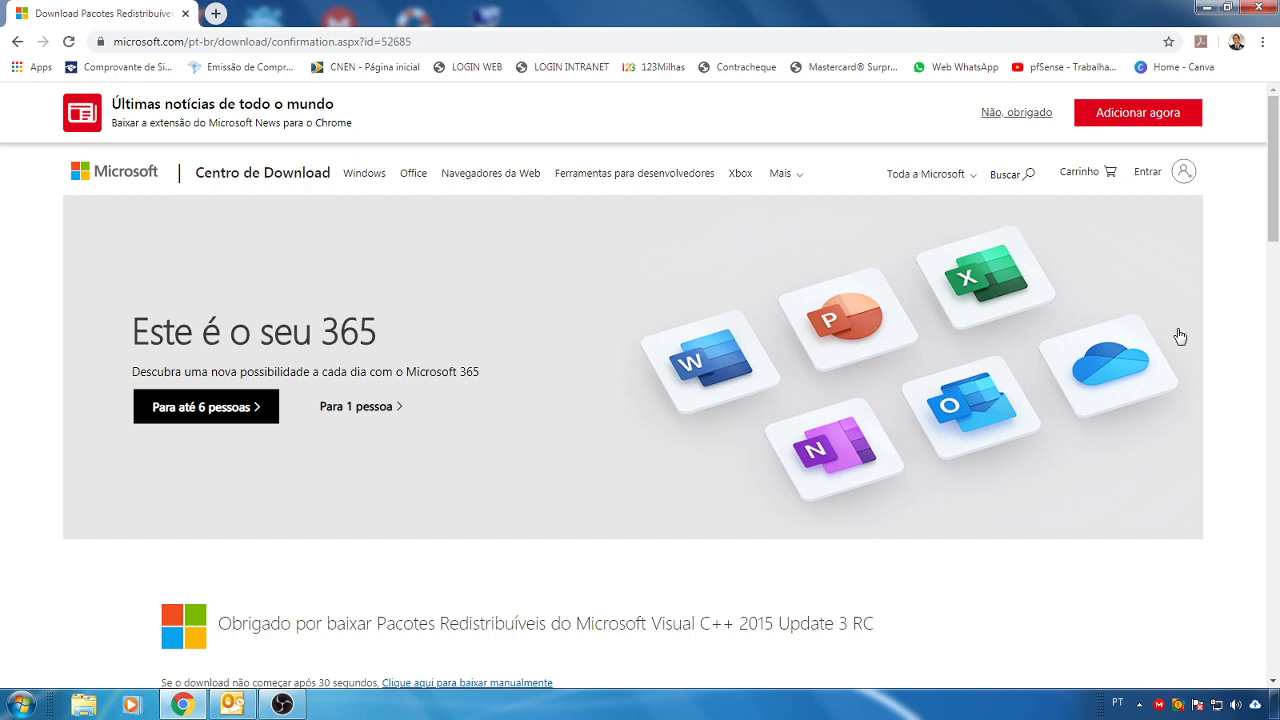
click(1206, 12)
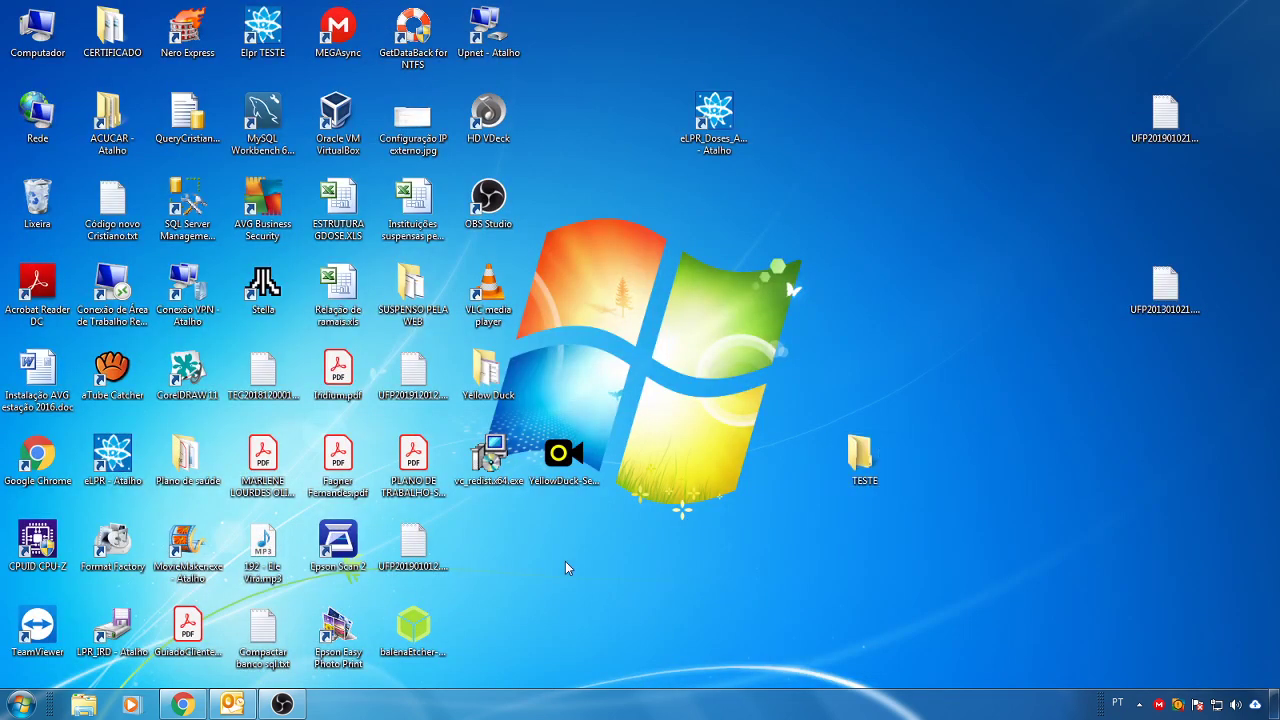
Move vc_redist.x64.exe and YellowDuck-Setup-1.2.1.exe to the empty desktop area below the TESTE folder's row, leaving a gap between them
drag(497, 452, 798, 542)
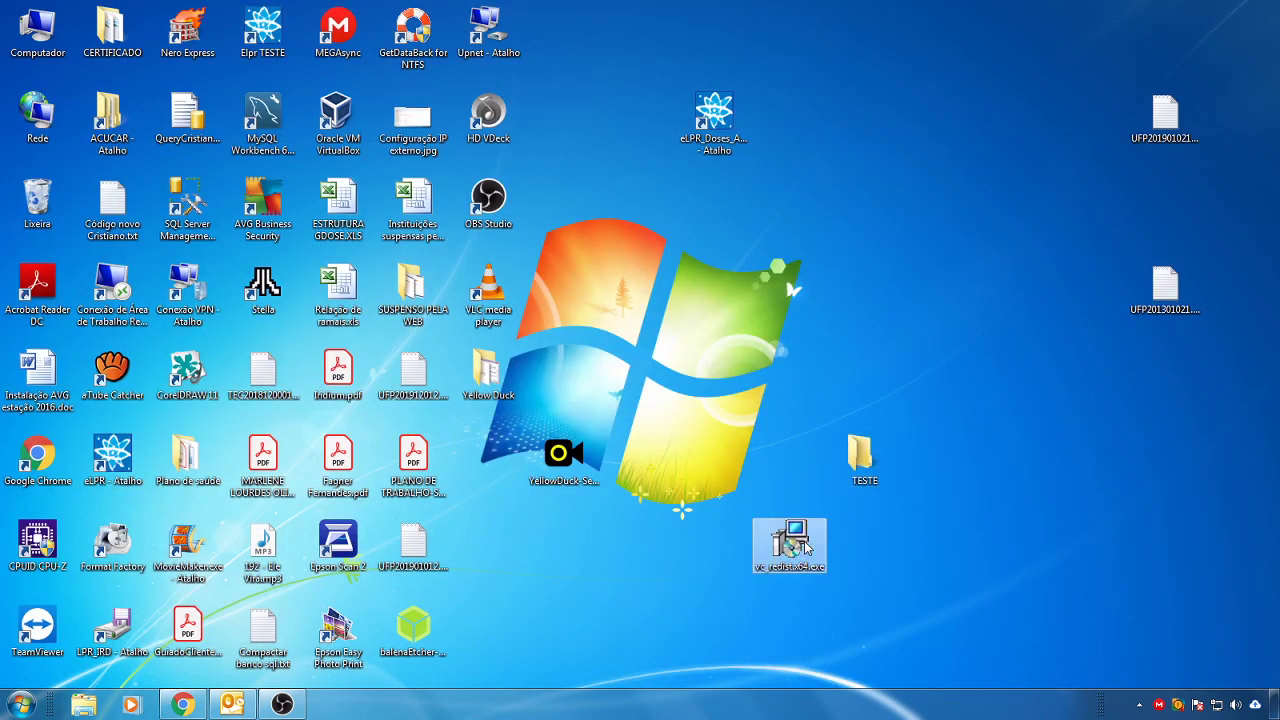
click(862, 583)
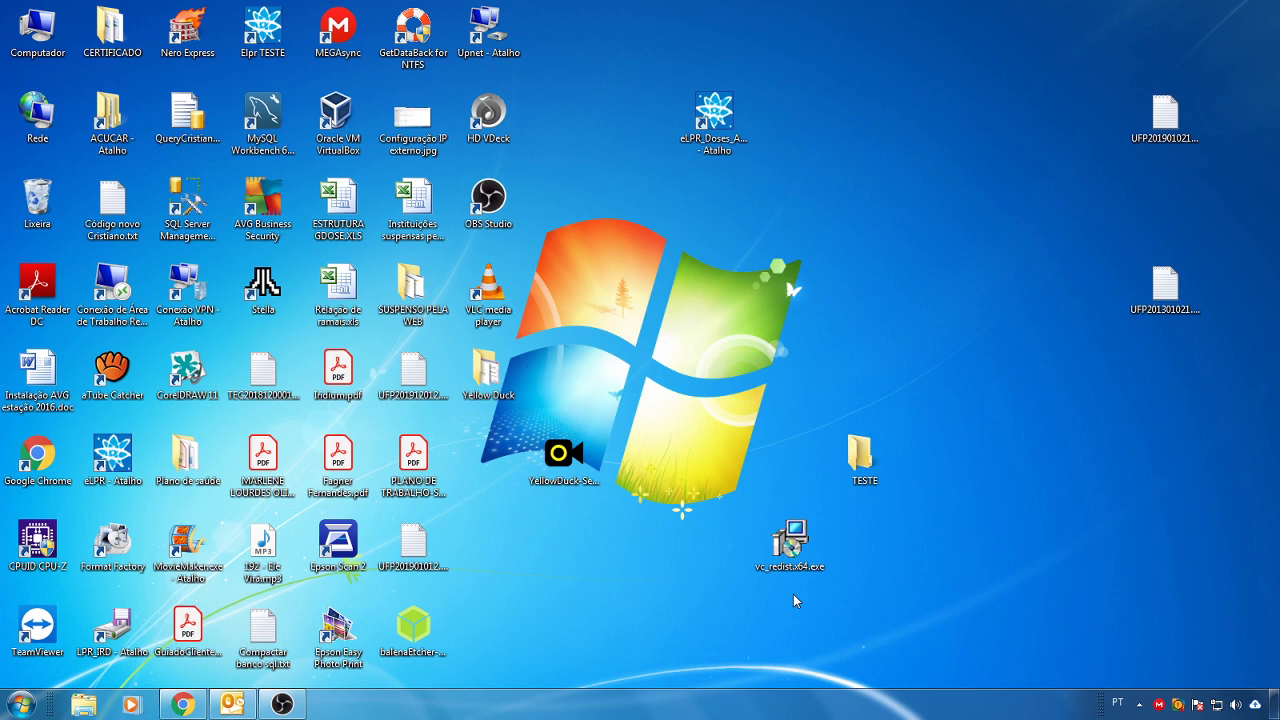
mouse_move(800, 543)
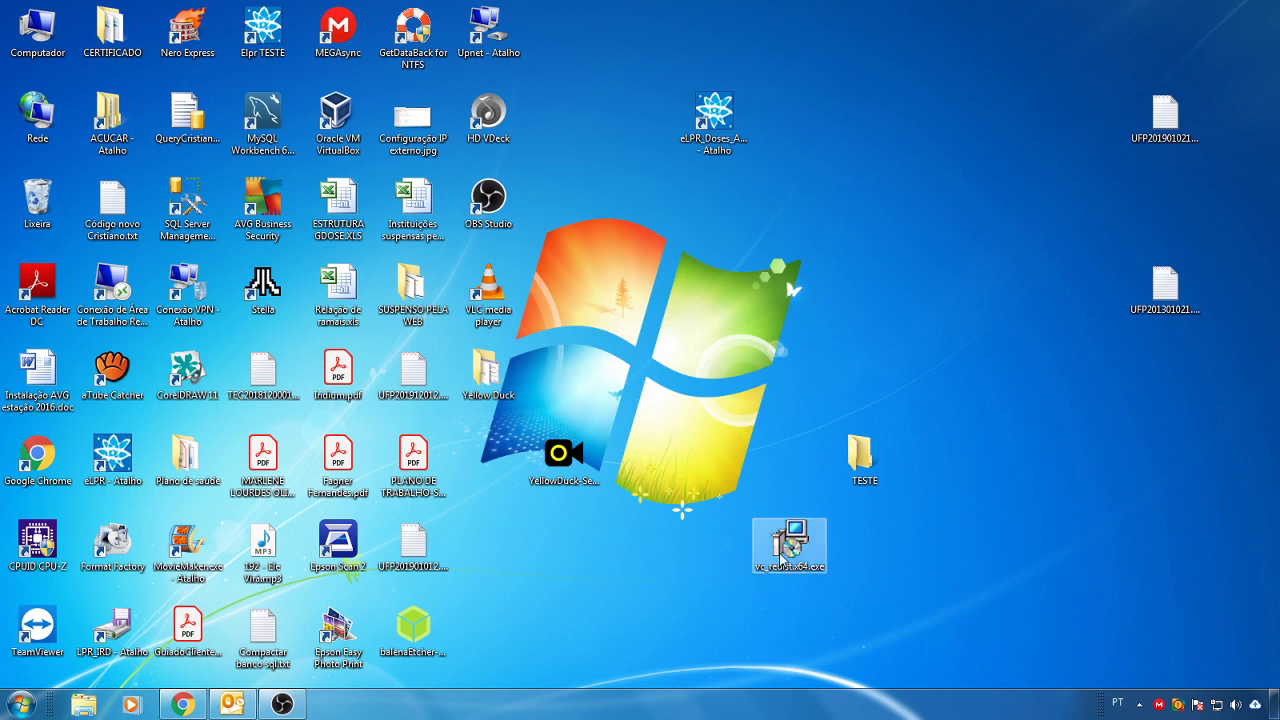
click(755, 558)
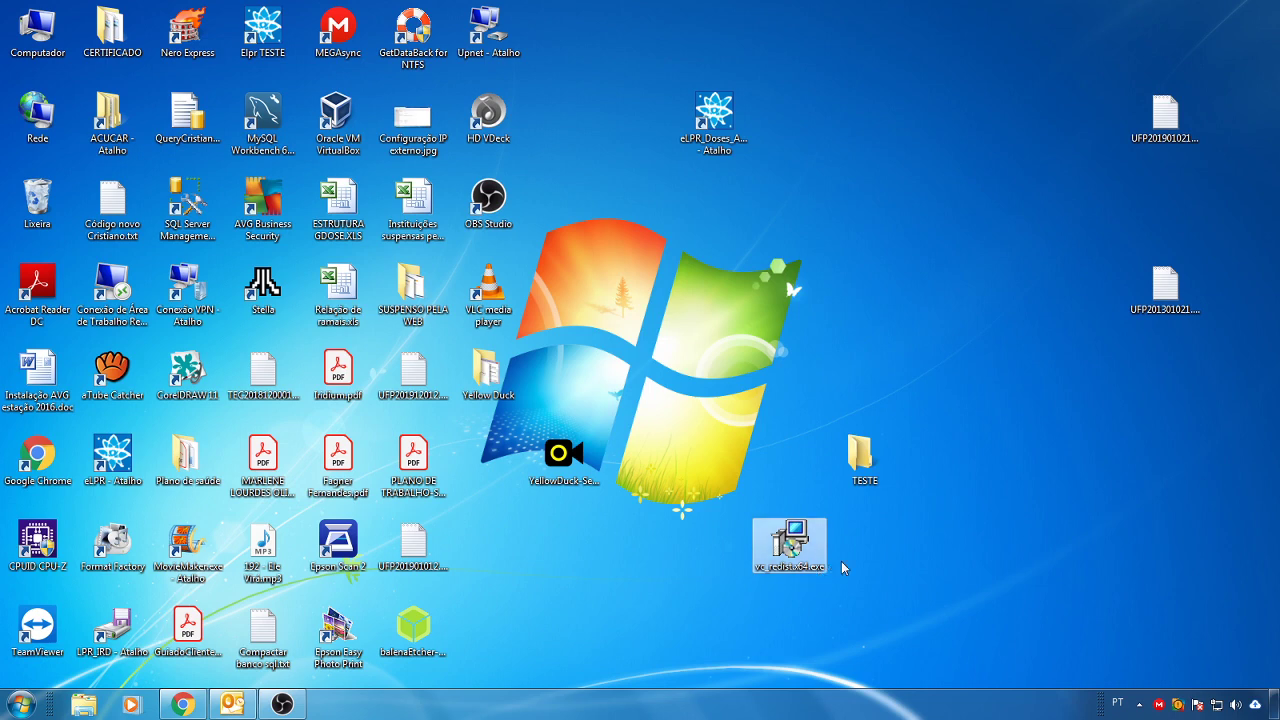
click(874, 563)
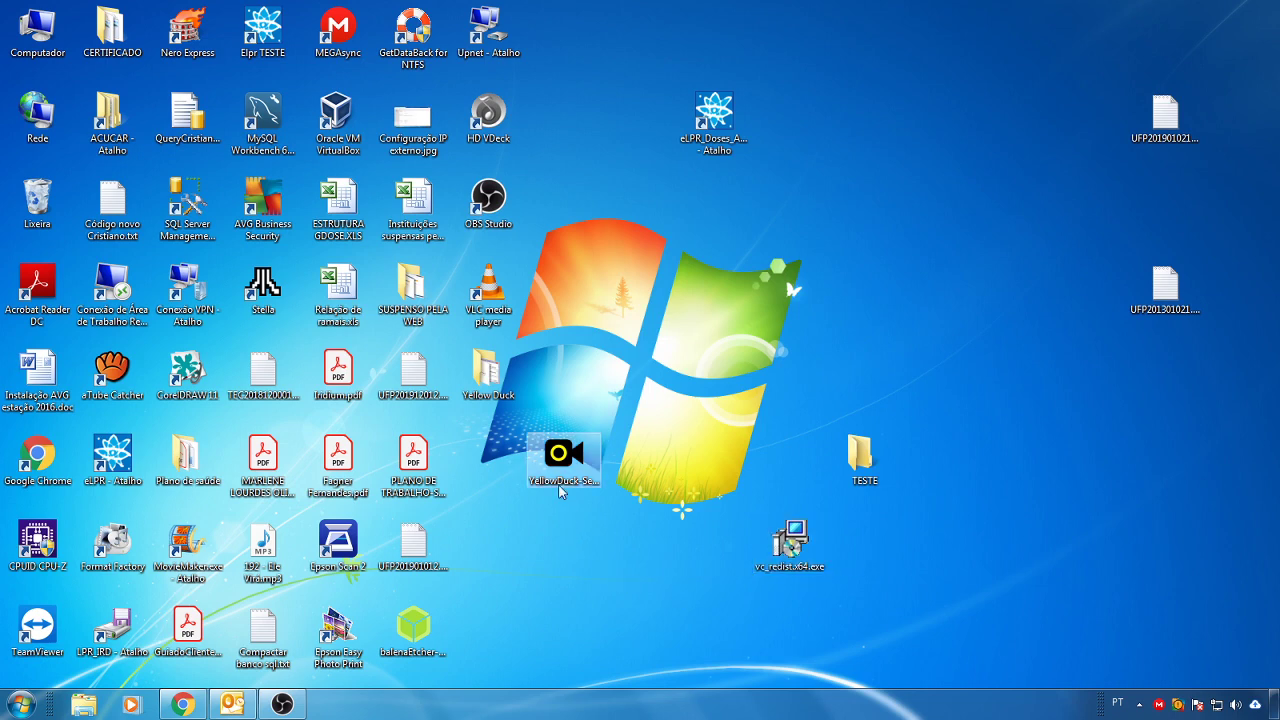
drag(562, 462, 565, 545)
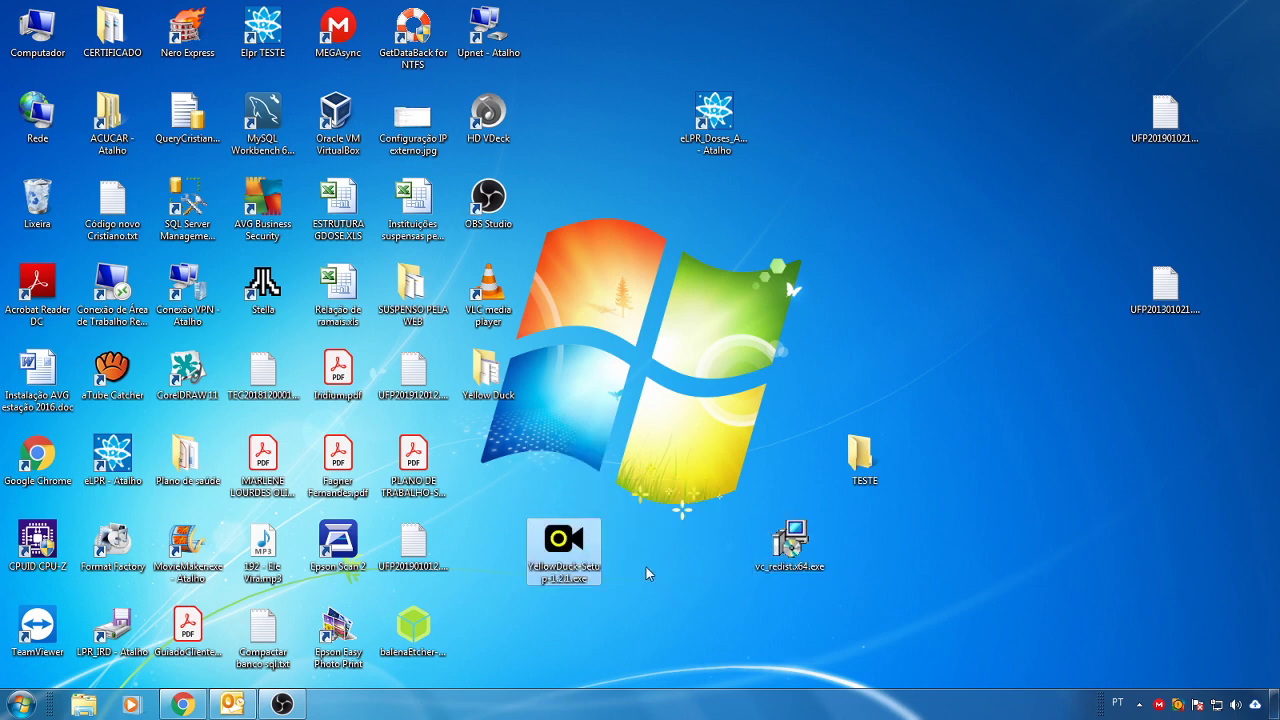
click(607, 560)
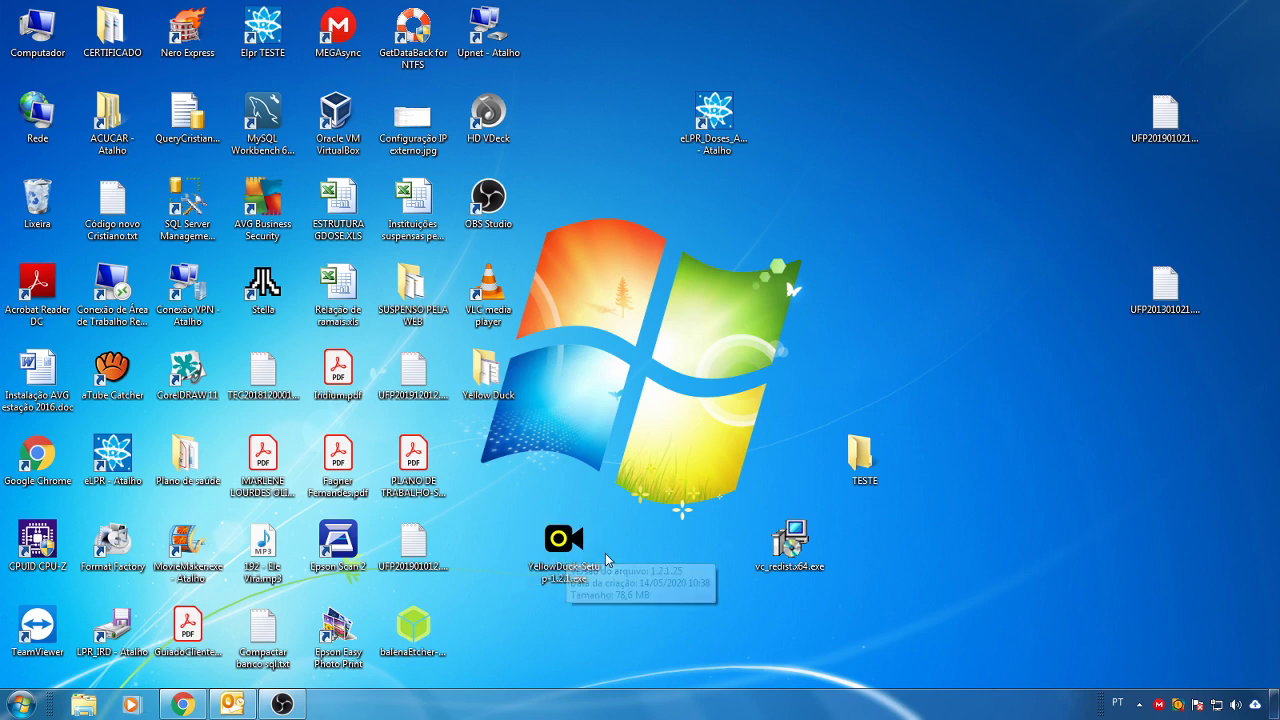